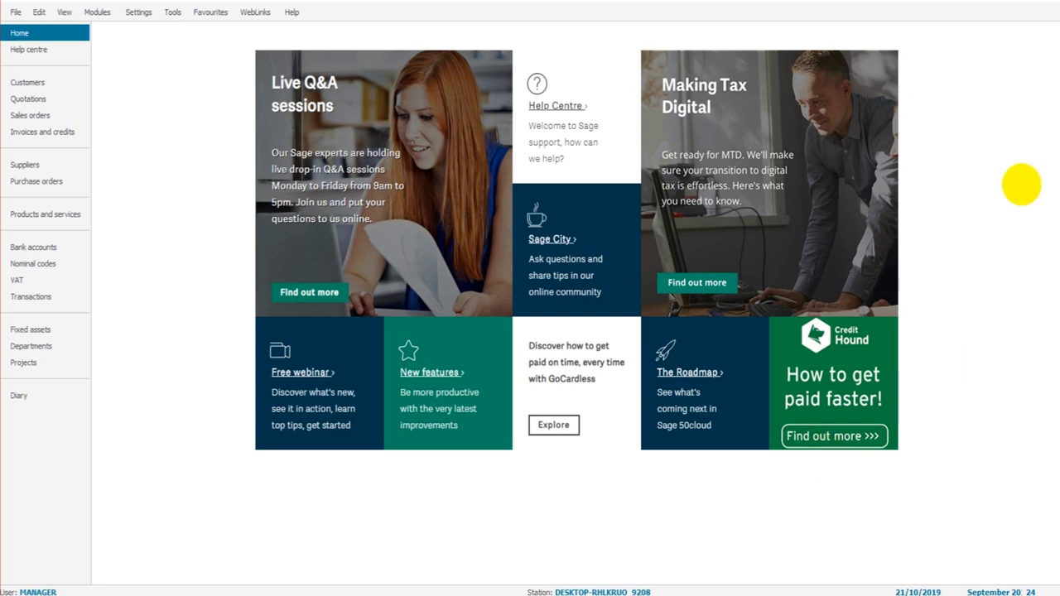
# Look through the customer, supplier and bank account lists, including the Petty Cash, Company Credit Card and Bank Current Account entries.
pyautogui.click(58, 83)
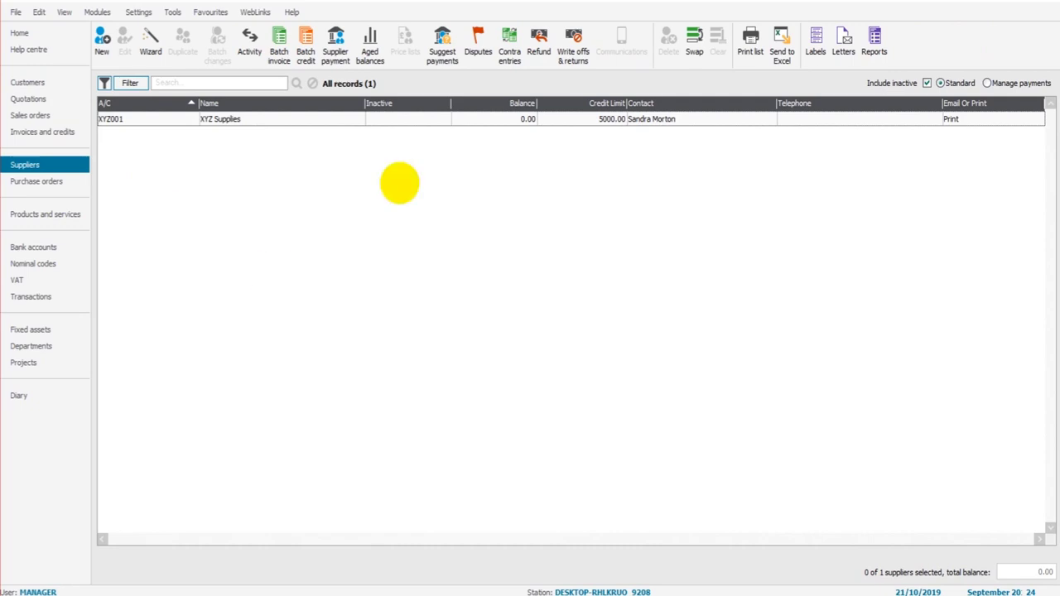
pyautogui.click(51, 248)
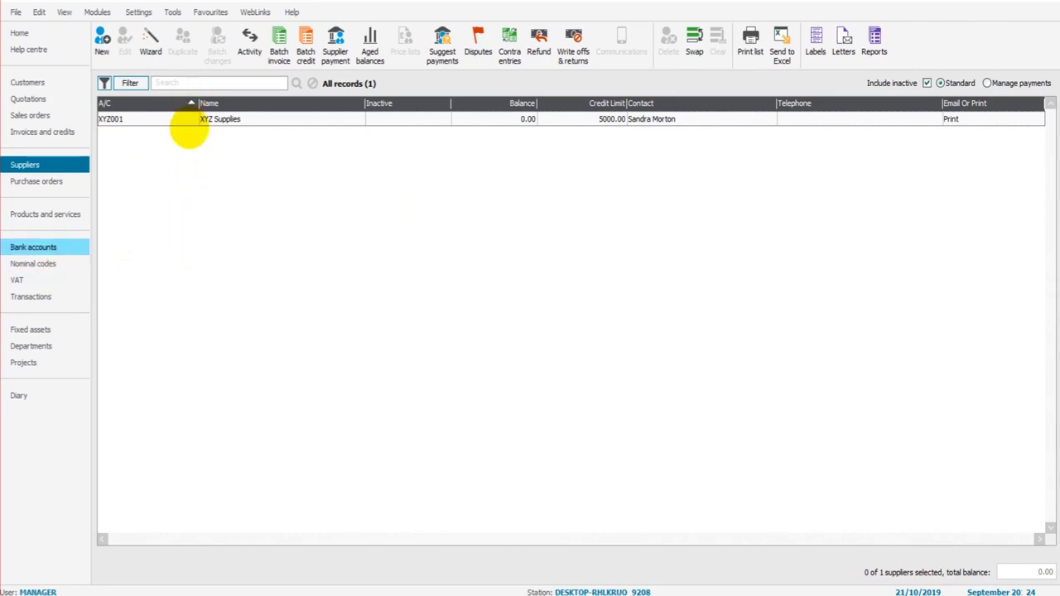
pyautogui.click(191, 118)
pyautogui.click(254, 177)
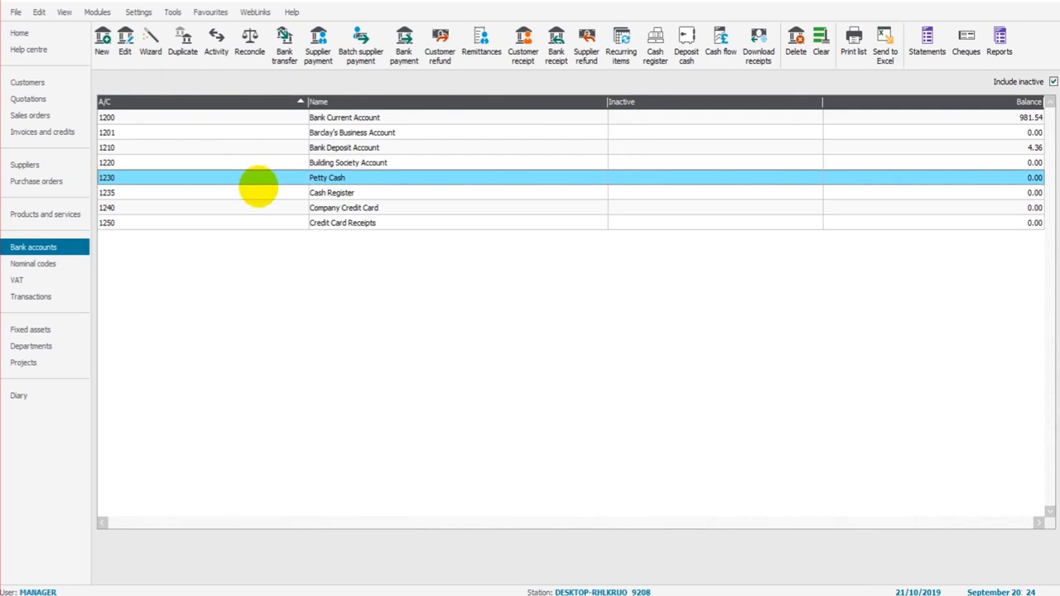
pyautogui.click(253, 206)
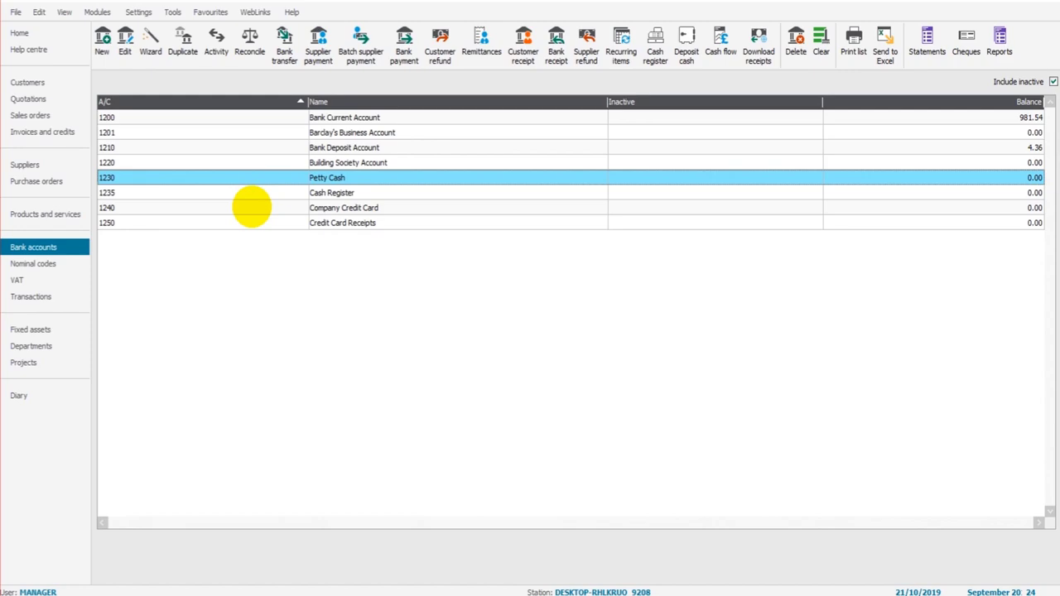
pyautogui.click(252, 207)
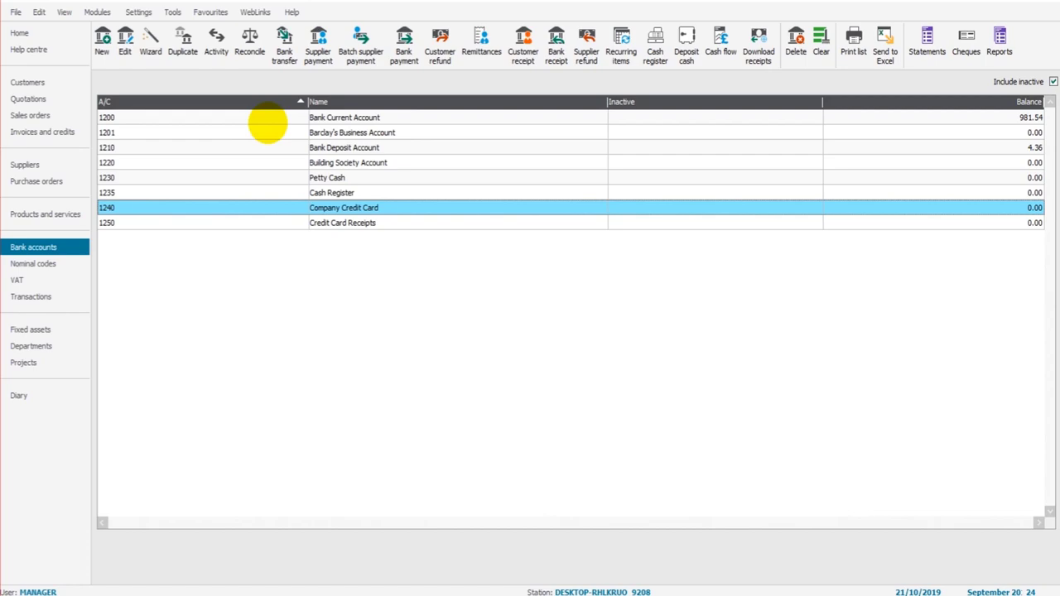
pyautogui.click(266, 122)
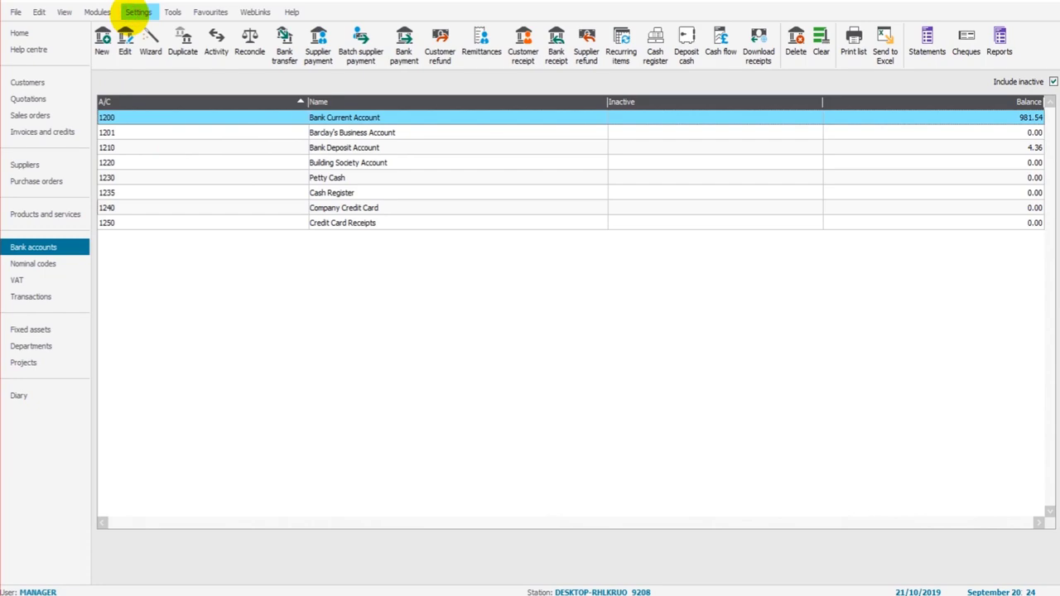
# Open the VAT details in the company preferences and examine the available VAT scheme options.
pyautogui.click(137, 13)
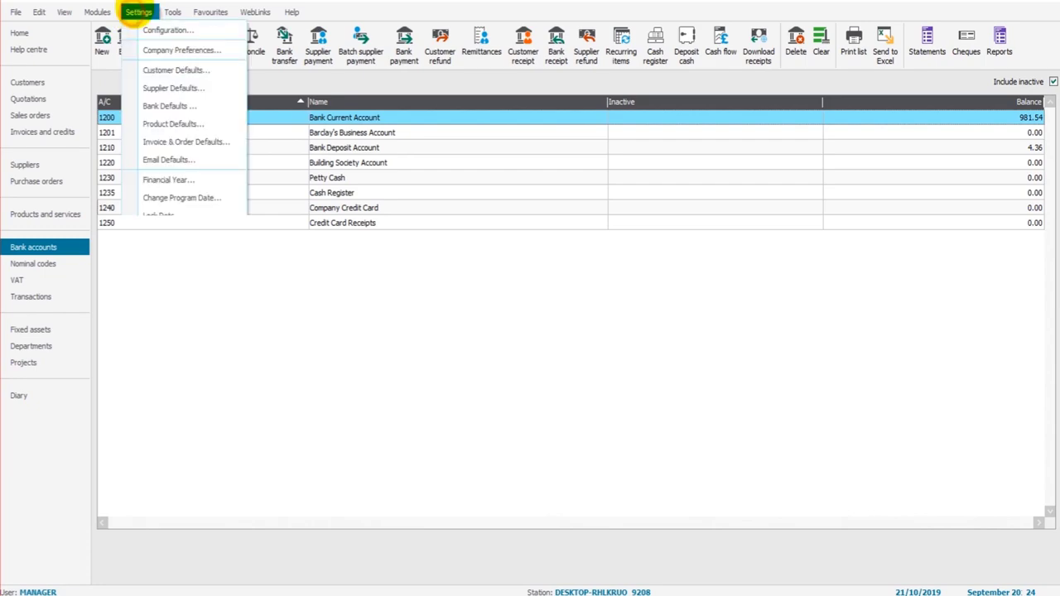
pyautogui.click(132, 15)
pyautogui.click(126, 16)
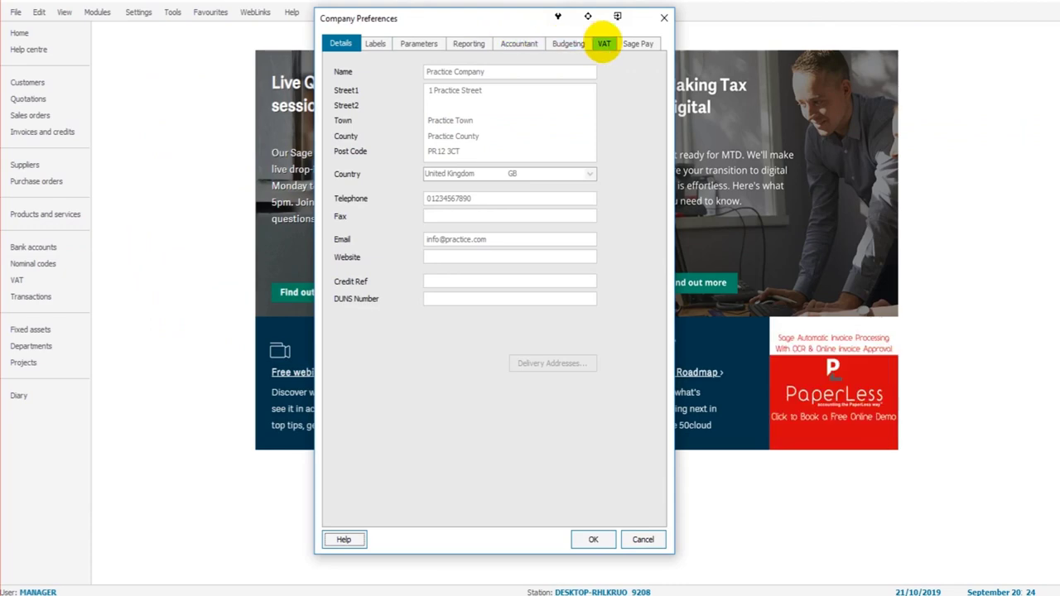
pyautogui.click(604, 43)
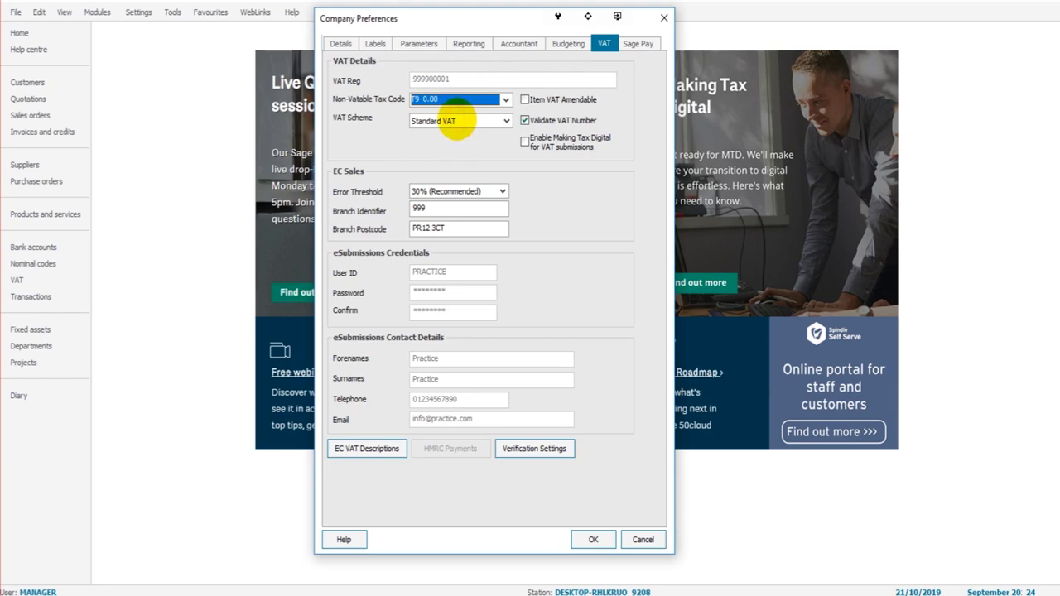
pyautogui.click(457, 121)
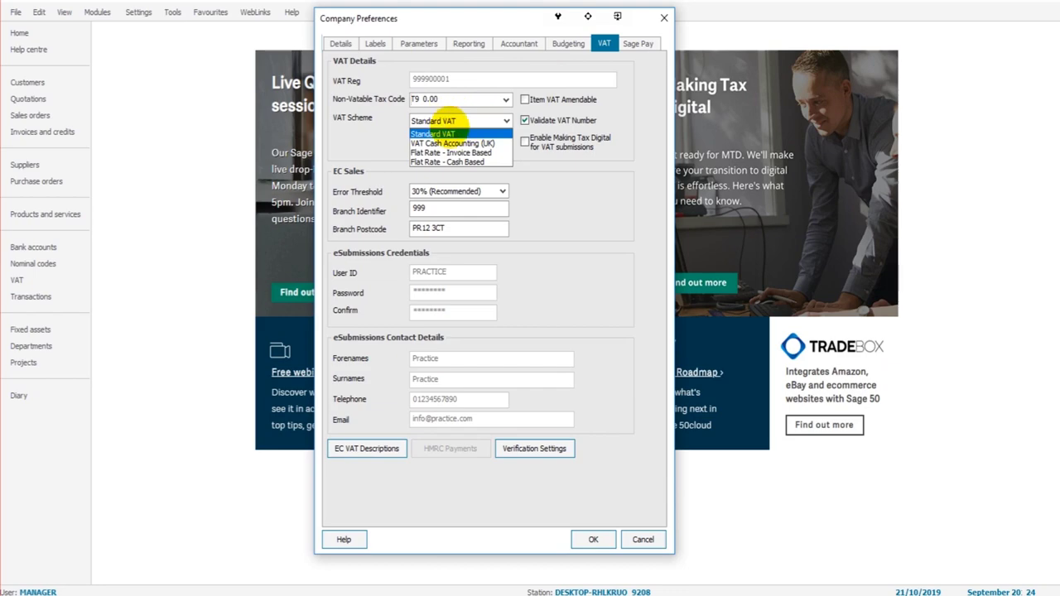
pyautogui.click(458, 121)
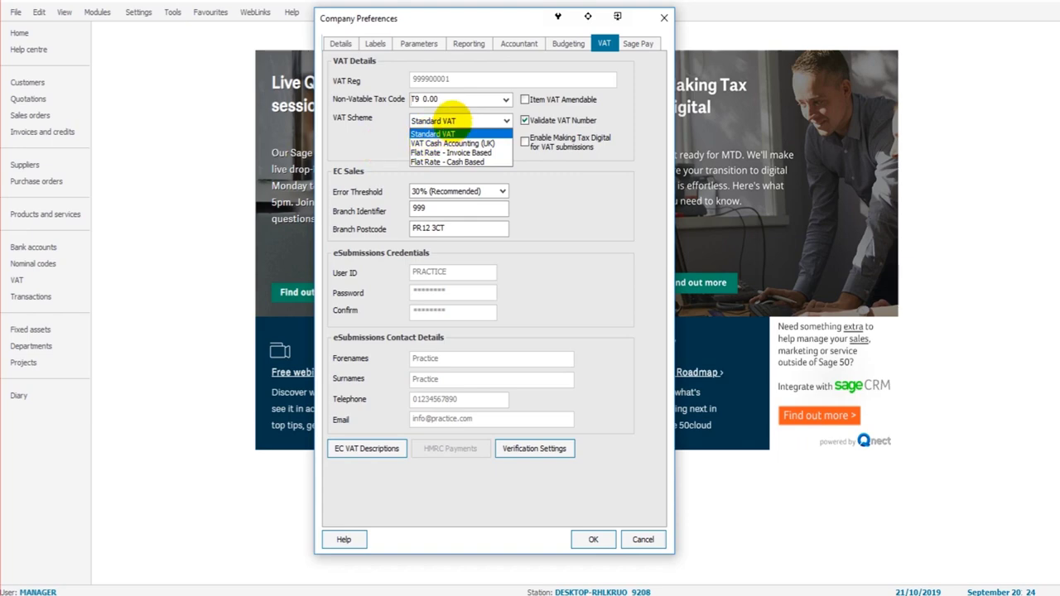
pyautogui.click(378, 147)
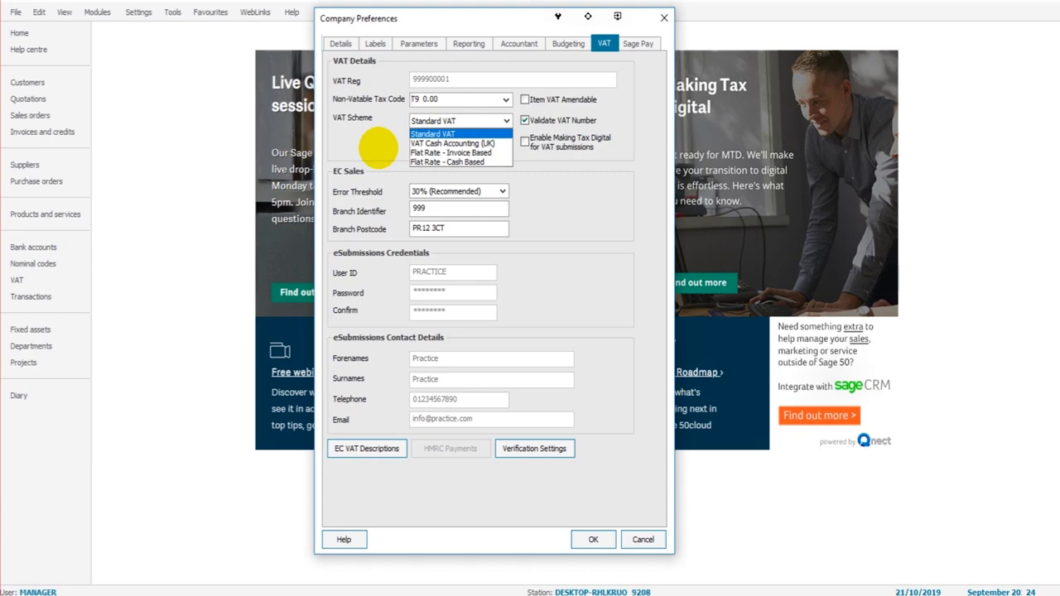
pyautogui.click(377, 147)
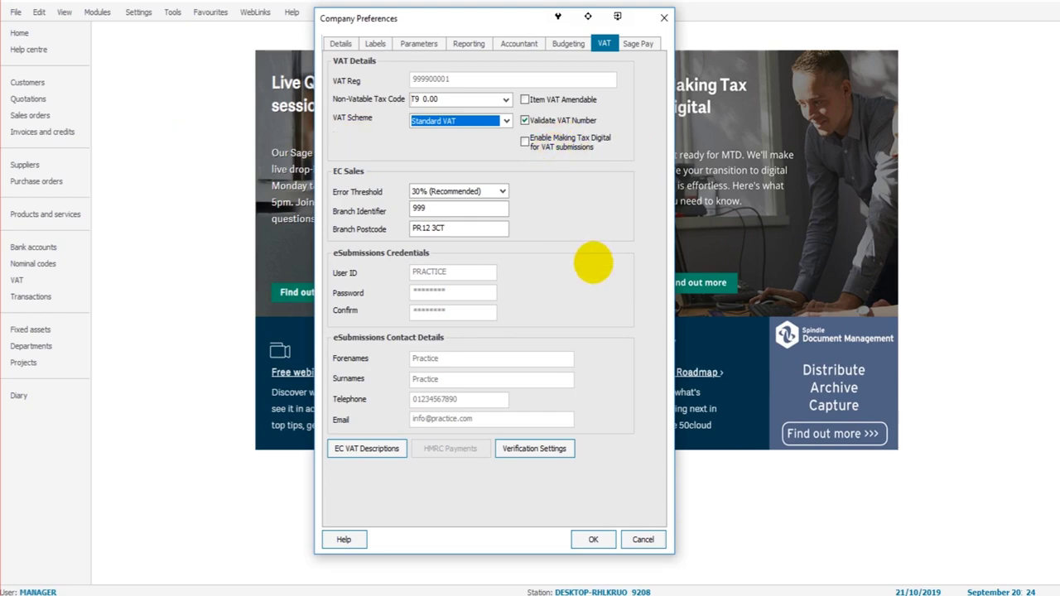
# Review the Making Tax Digital option and the eSubmissions credentials, and close the company preferences.
pyautogui.click(572, 143)
pyautogui.press('Return')
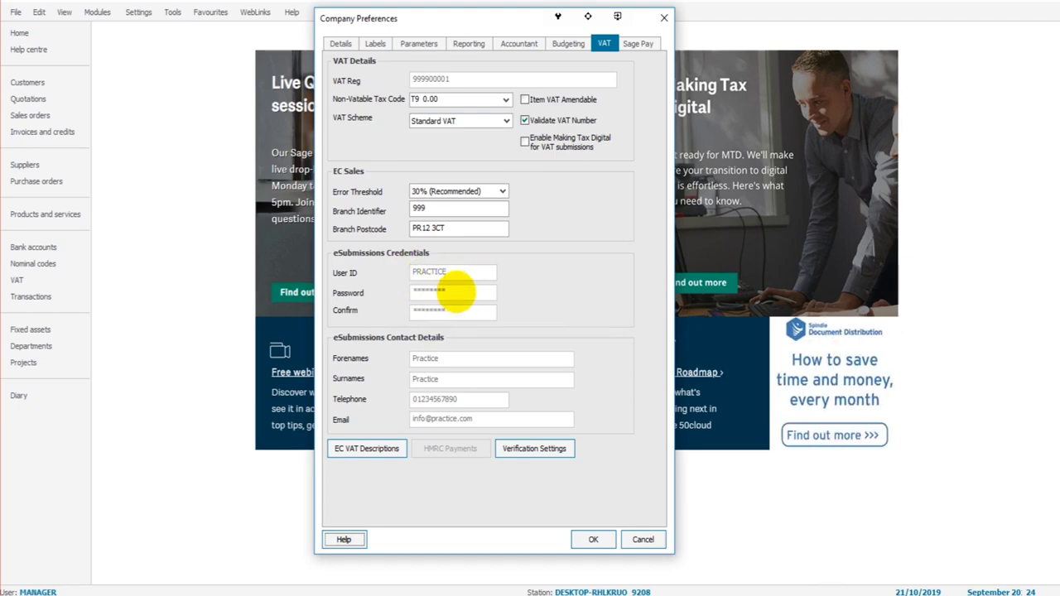
pyautogui.click(339, 258)
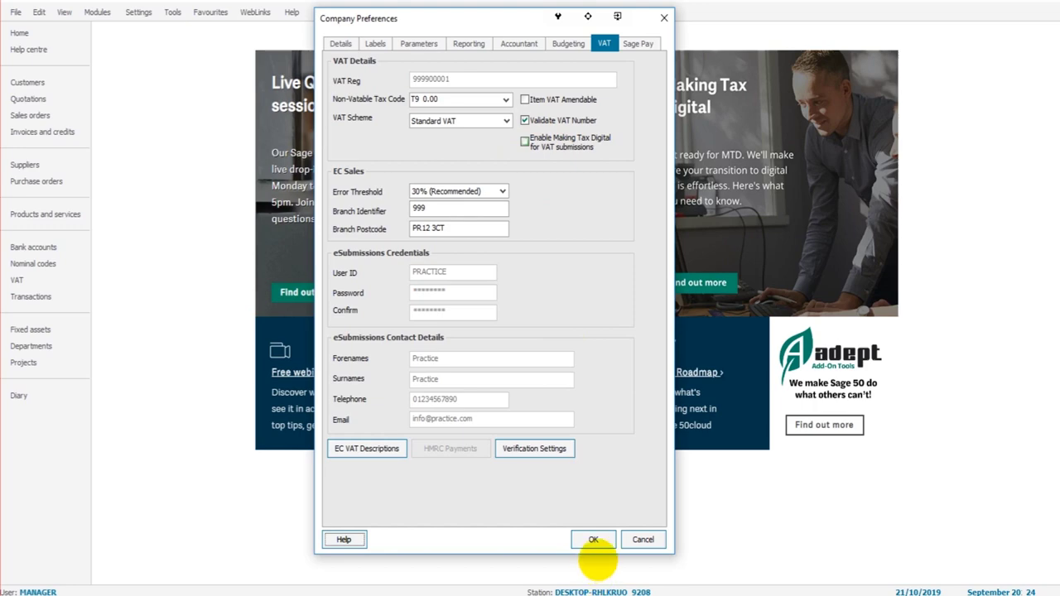
pyautogui.click(593, 539)
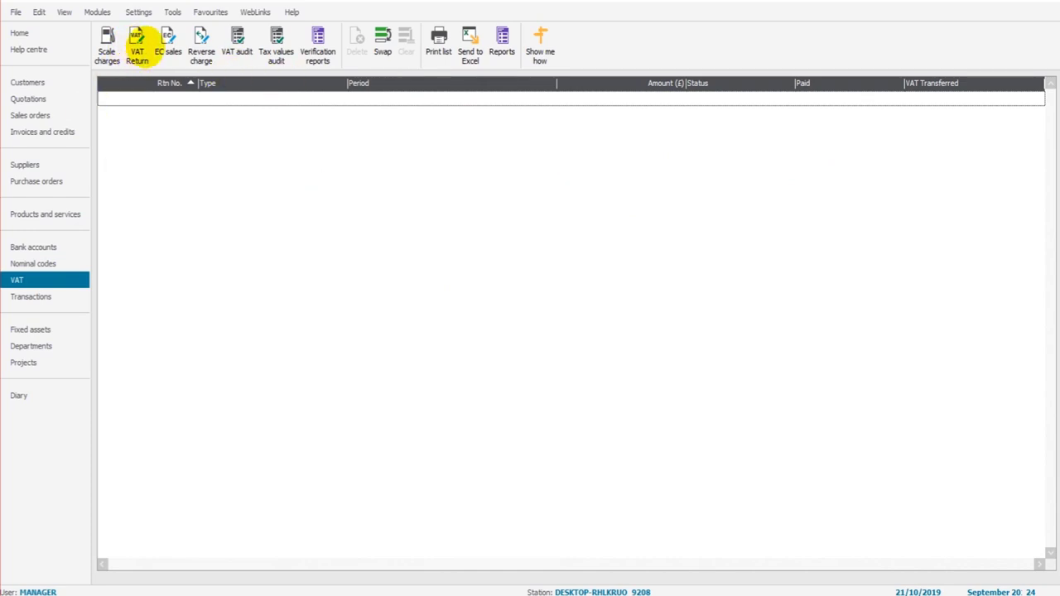
# Start a VAT return for the period from August 2019 to October 2019 and calculate it.
pyautogui.click(137, 41)
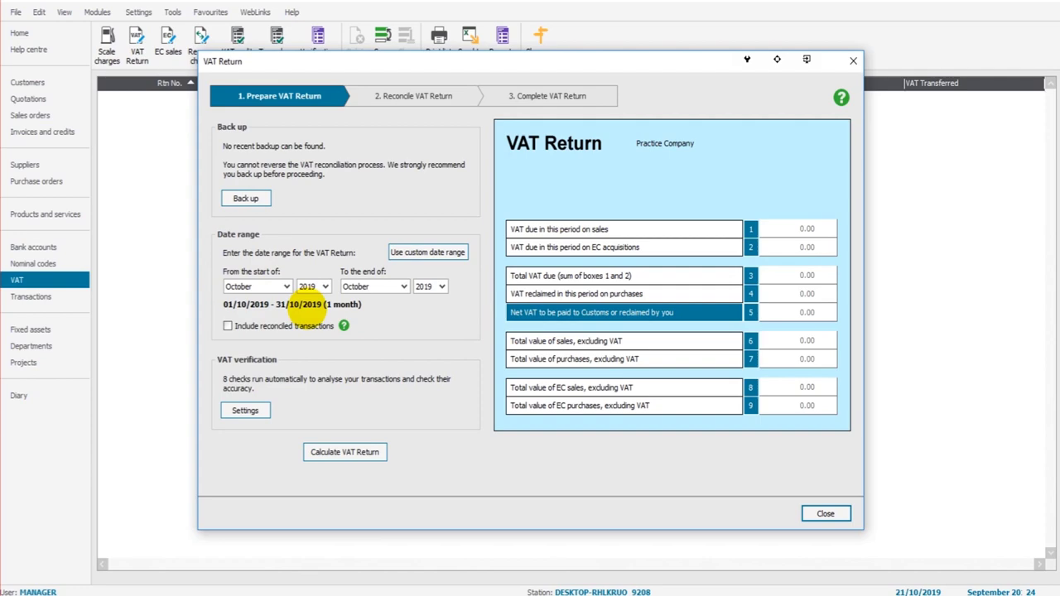
pyautogui.click(272, 289)
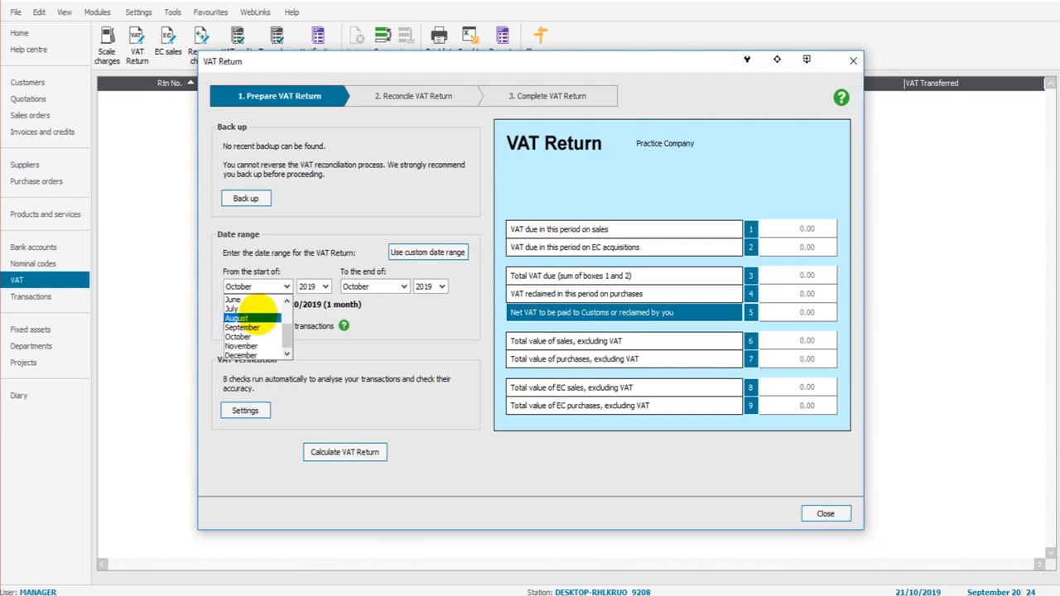
pyautogui.click(253, 317)
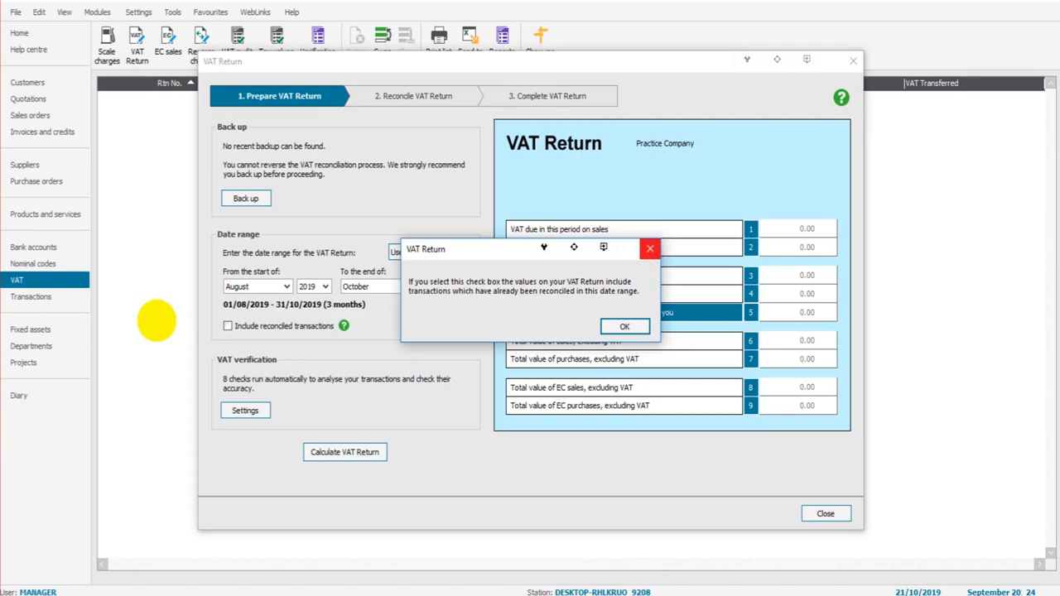
pyautogui.press('Return')
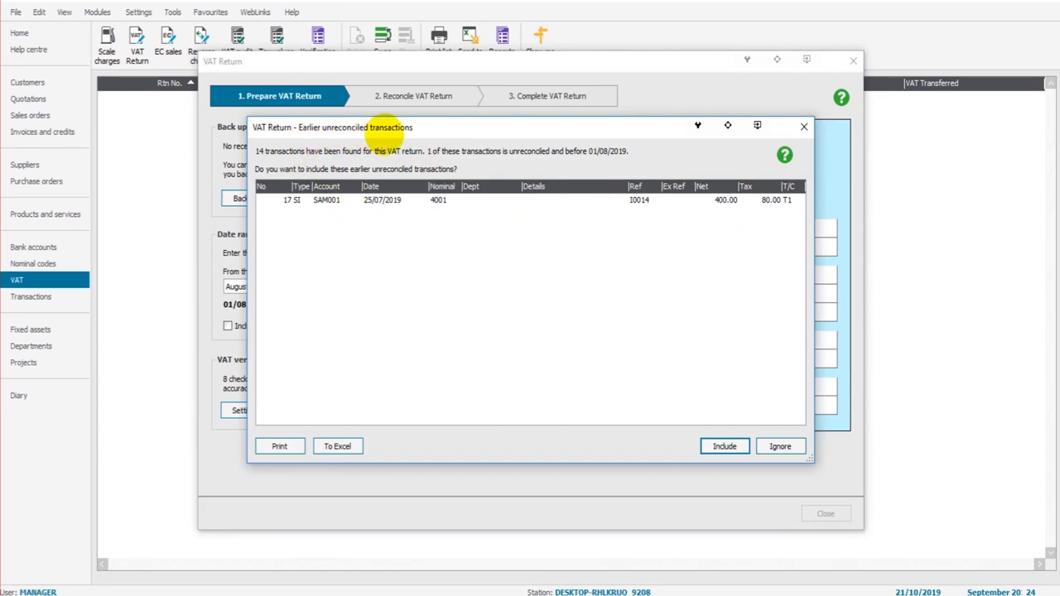
# Include the earlier unreconciled transaction dated 25/07/2019 in the VAT return.
pyautogui.click(409, 205)
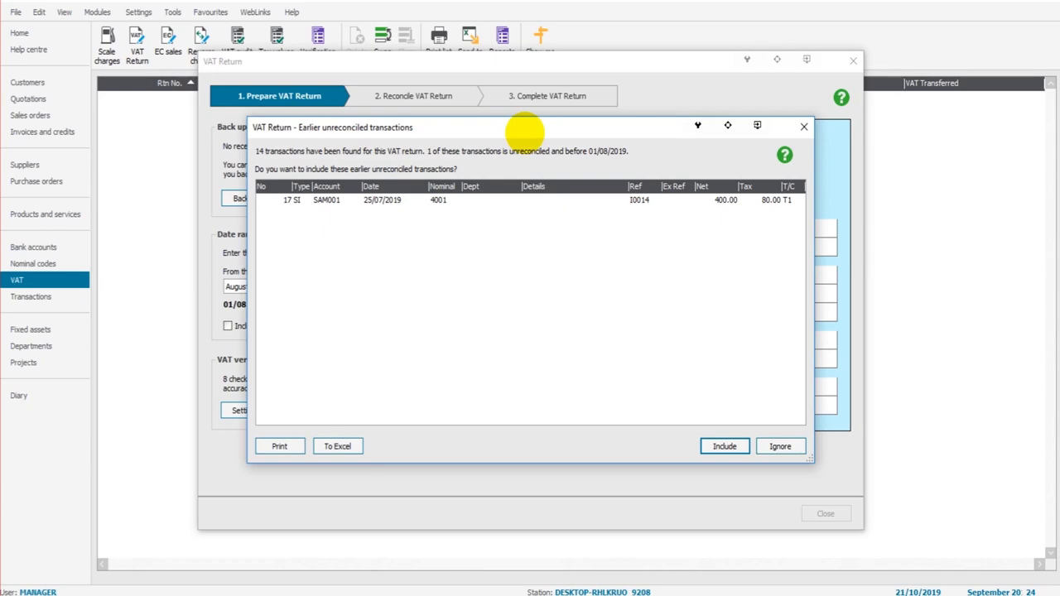
pyautogui.press('Down')
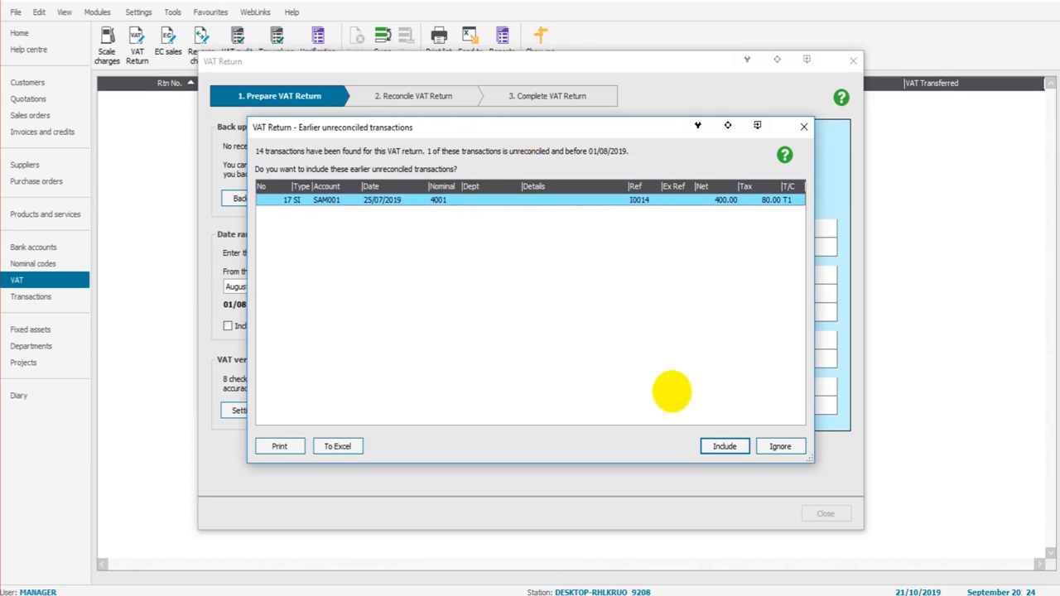
pyautogui.click(617, 200)
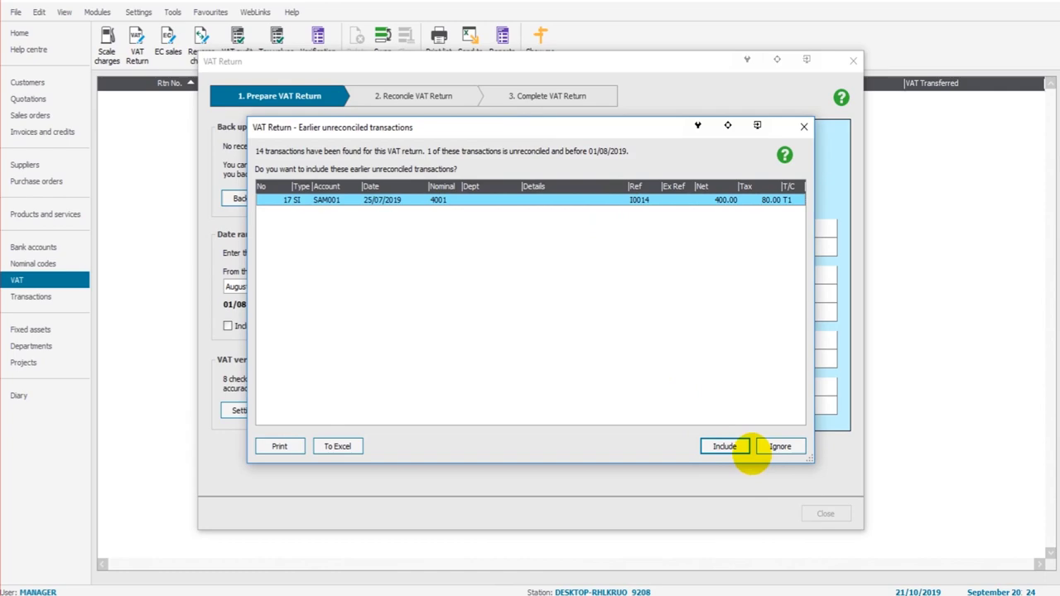
pyautogui.click(724, 446)
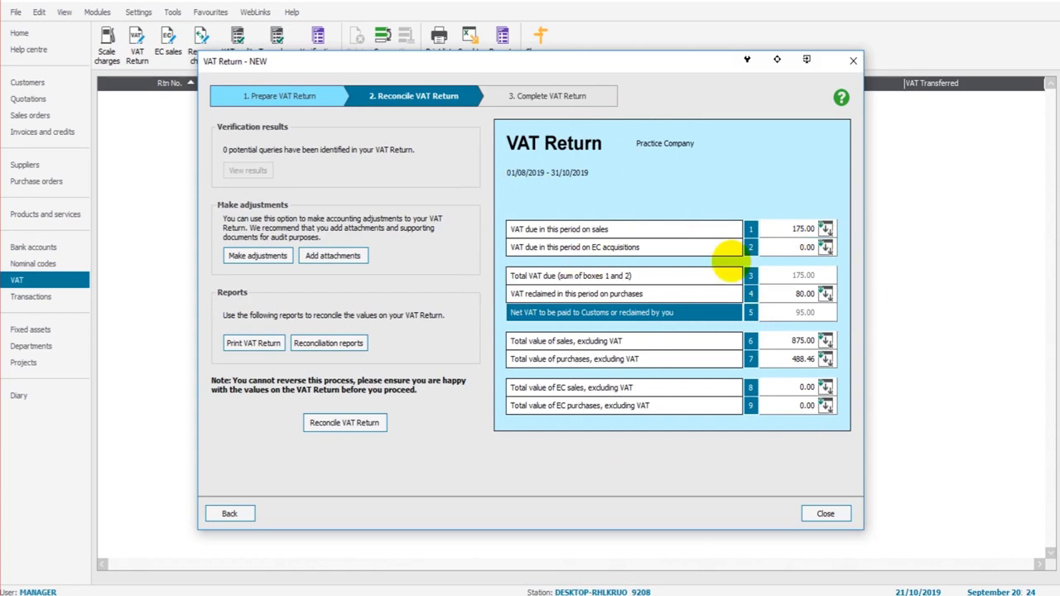
# Reconcile the VAT return and flag its transactions as VAT reconciled.
pyautogui.click(346, 423)
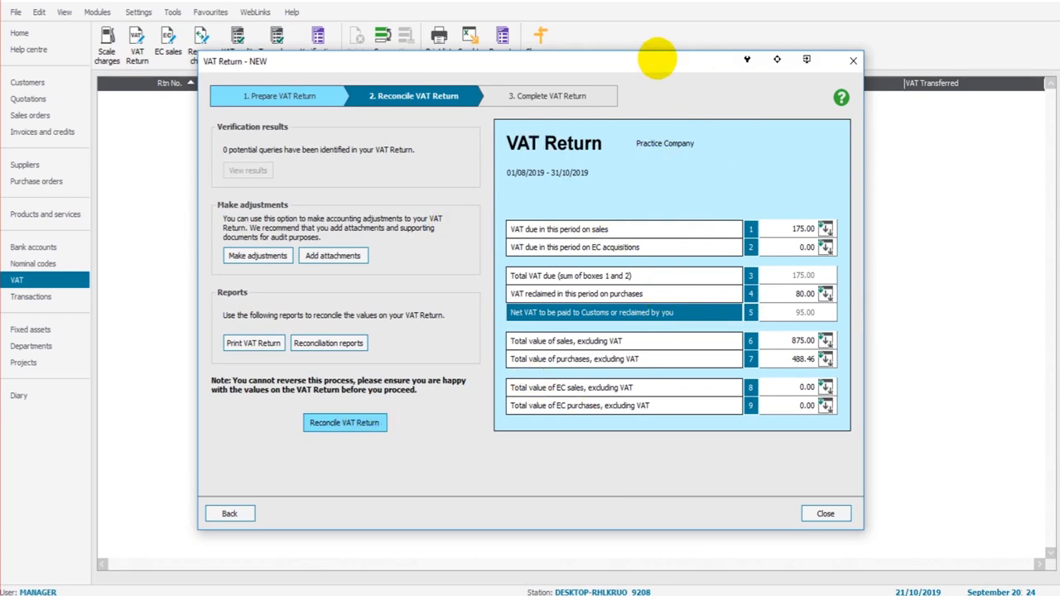
pyautogui.moveTo(659, 62); pyautogui.dragTo(634, 92)
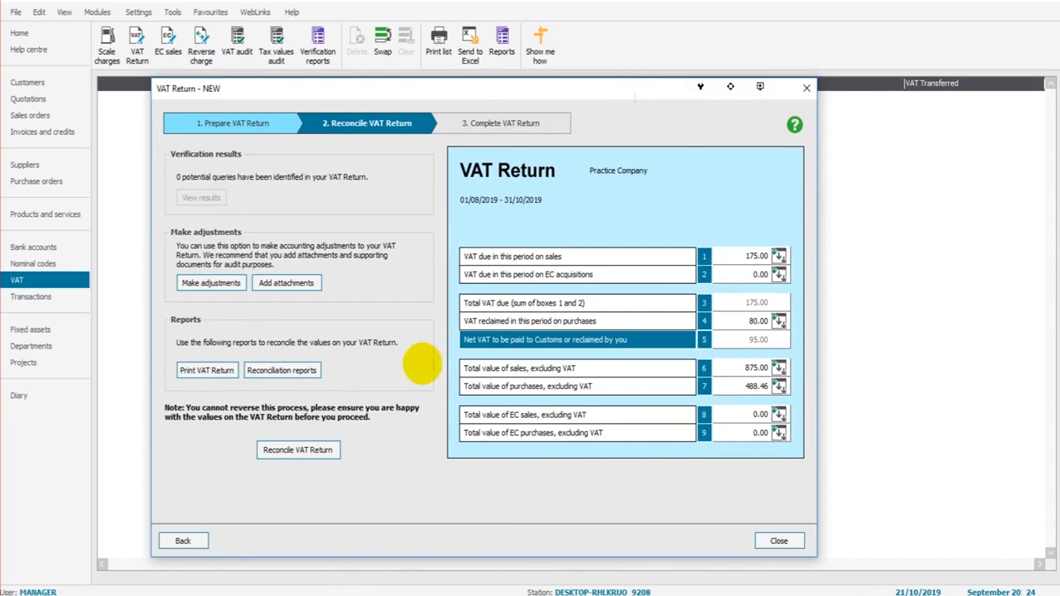
pyautogui.click(299, 448)
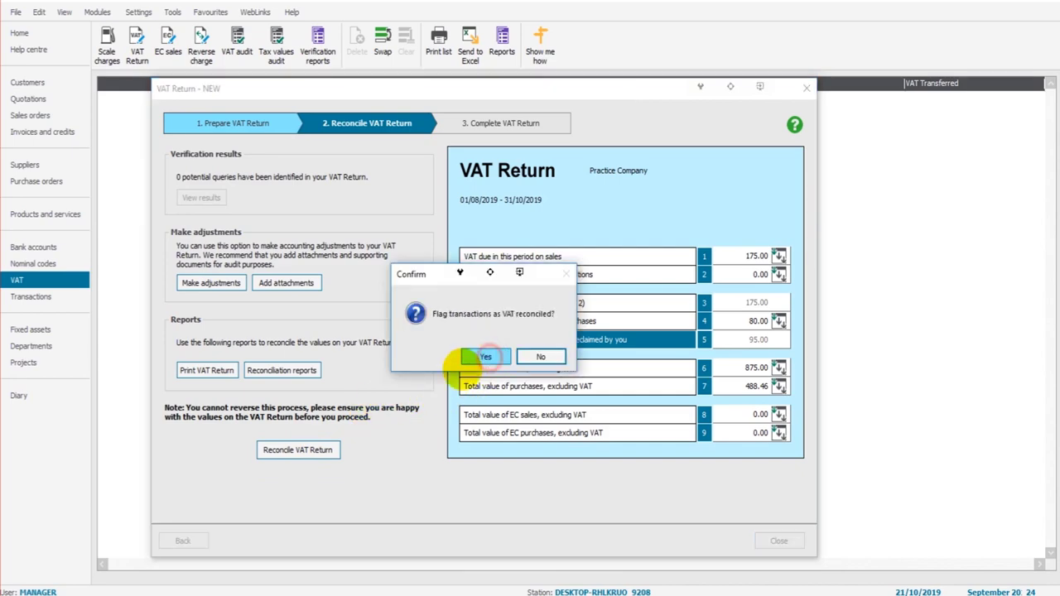
pyautogui.click(479, 356)
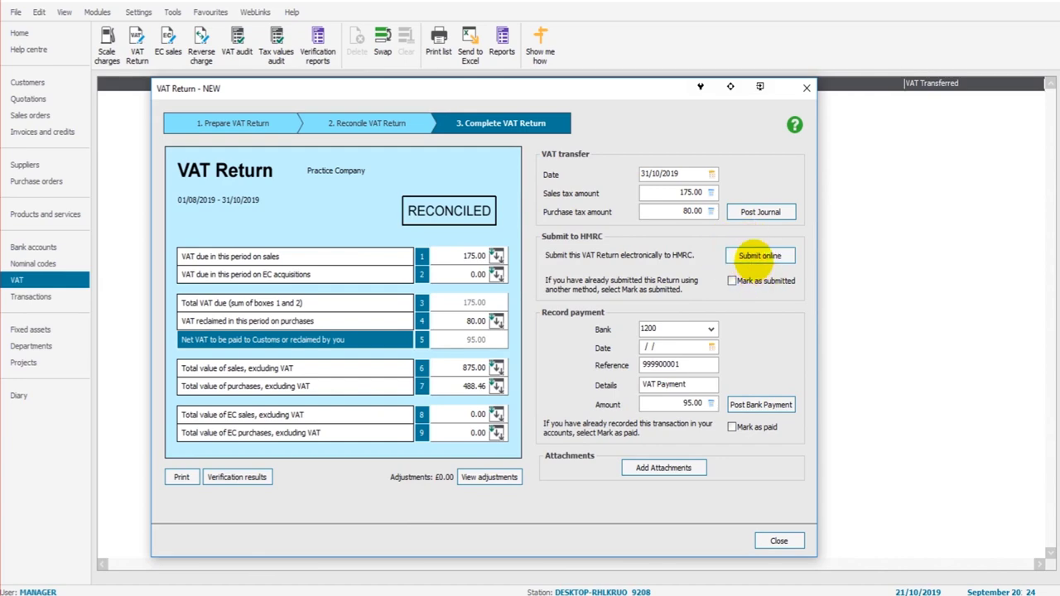
# Post the VAT transfer journal for the reconciled return and close the return.
pyautogui.click(758, 255)
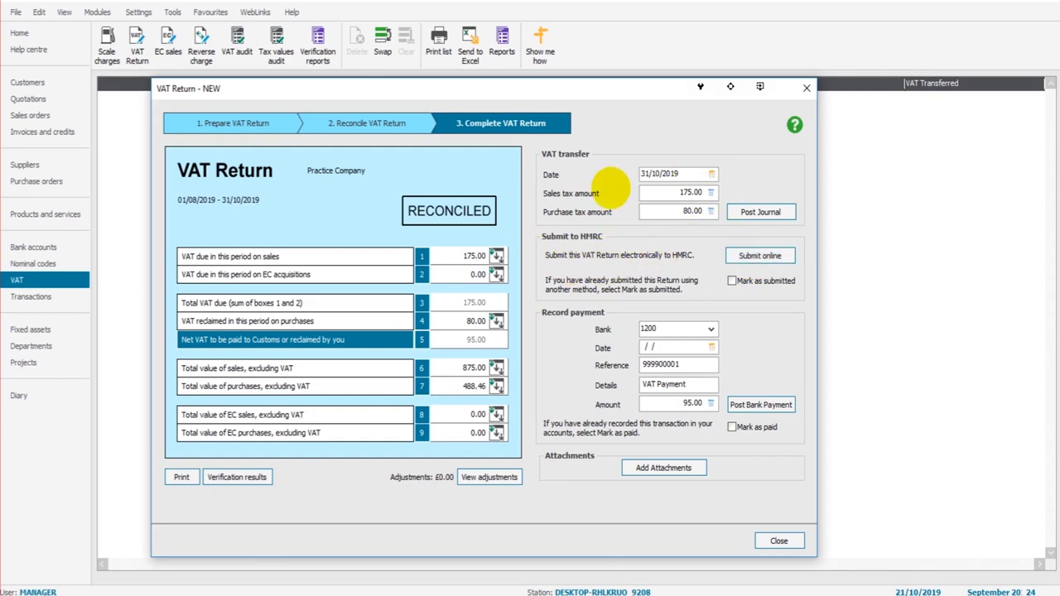
pyautogui.click(734, 211)
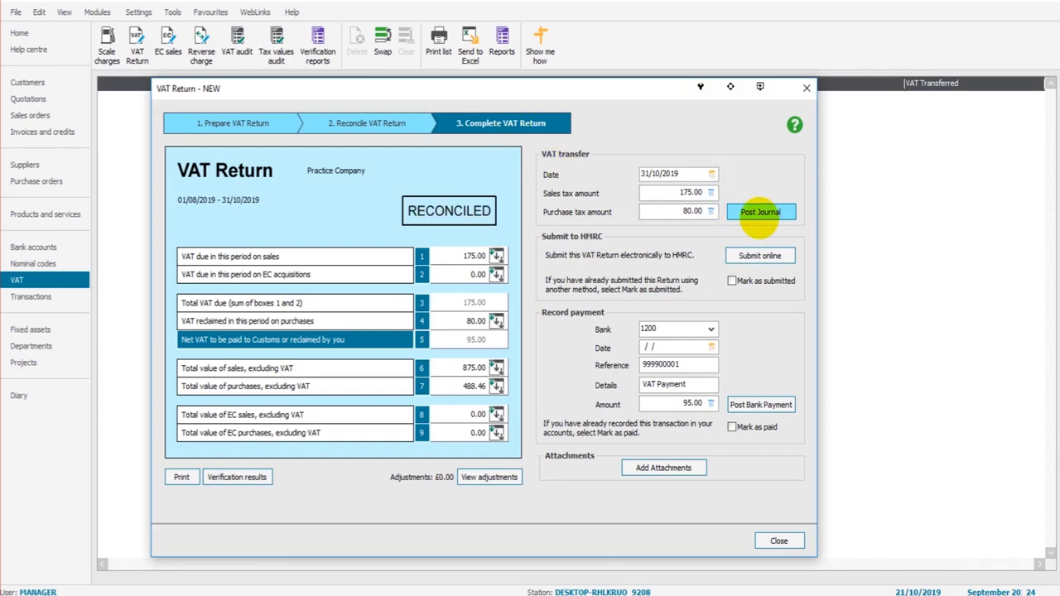
pyautogui.click(761, 212)
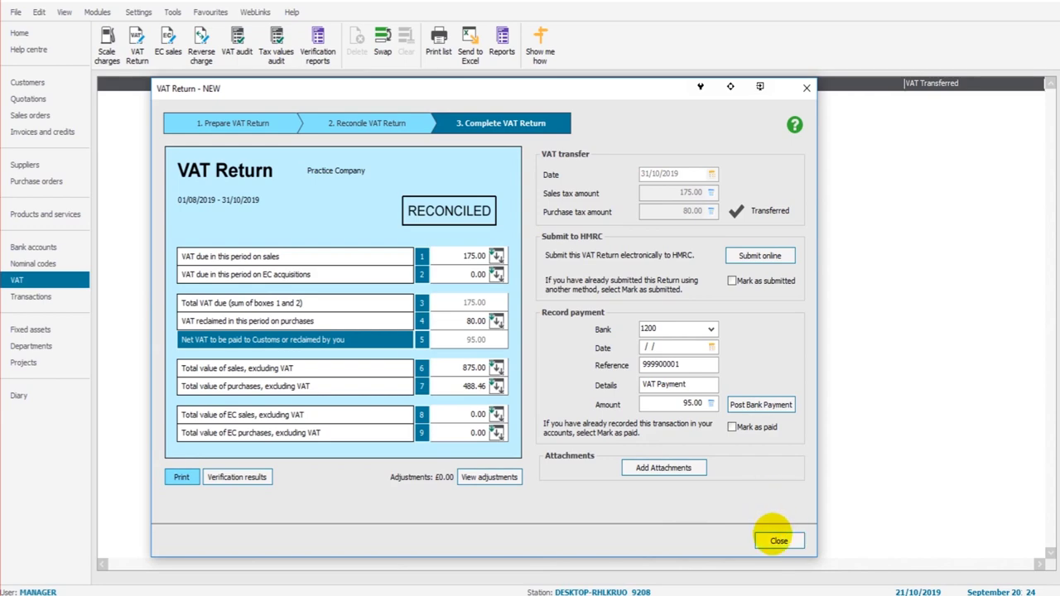
pyautogui.click(779, 540)
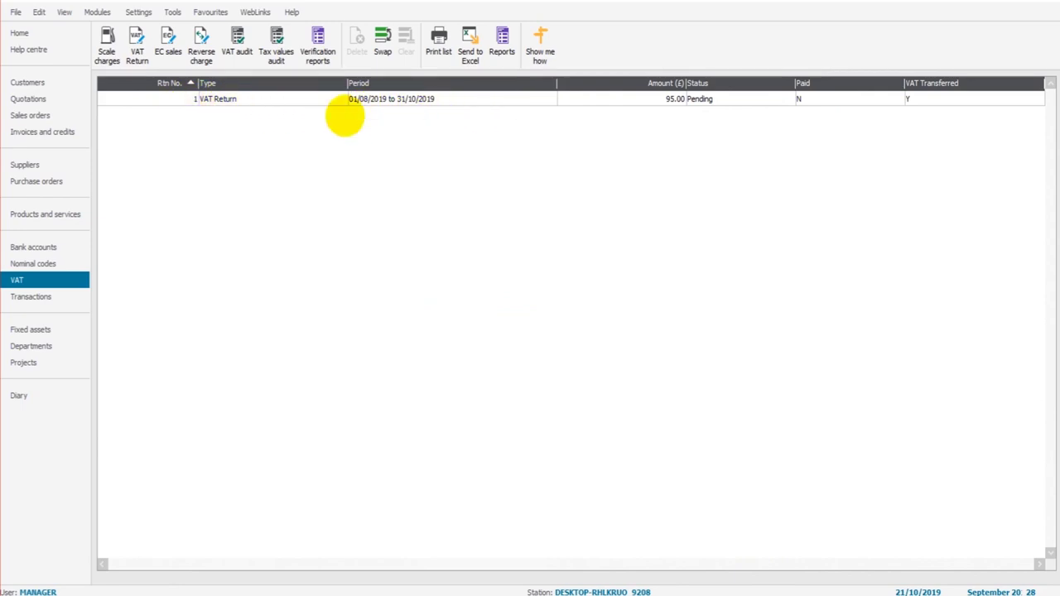
# Reopen the VAT return for 01/08/2019 to 31/10/2019, submit it to HMRC and close it.
pyautogui.click(618, 100)
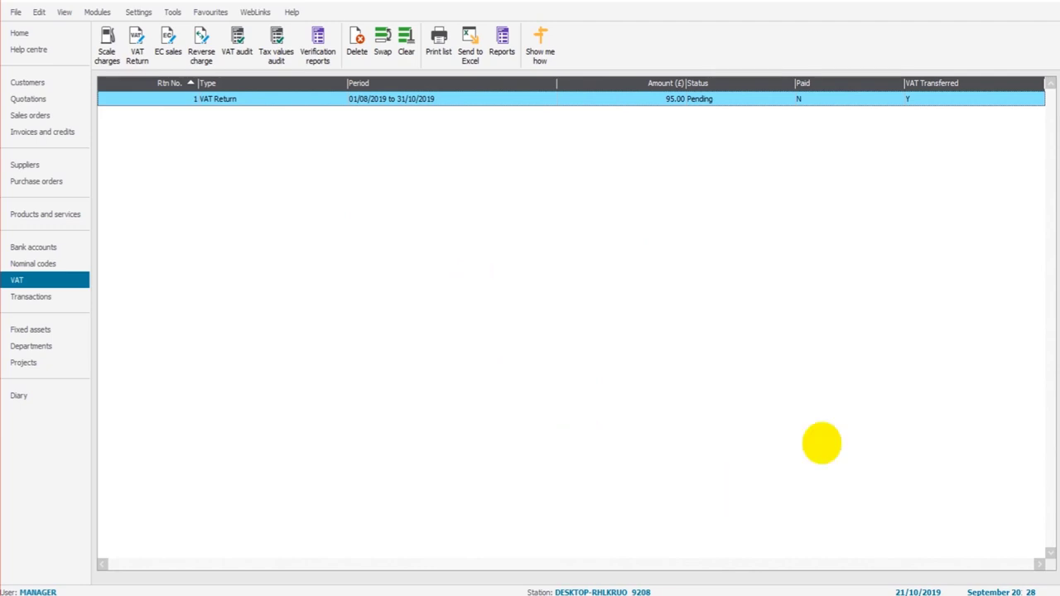
pyautogui.click(775, 251)
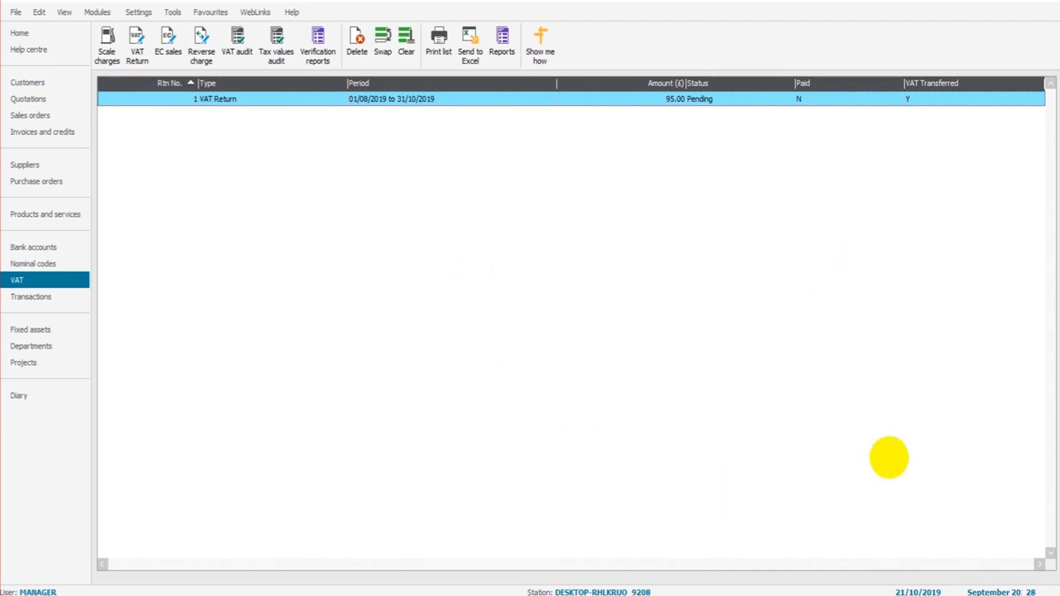
pyautogui.click(812, 508)
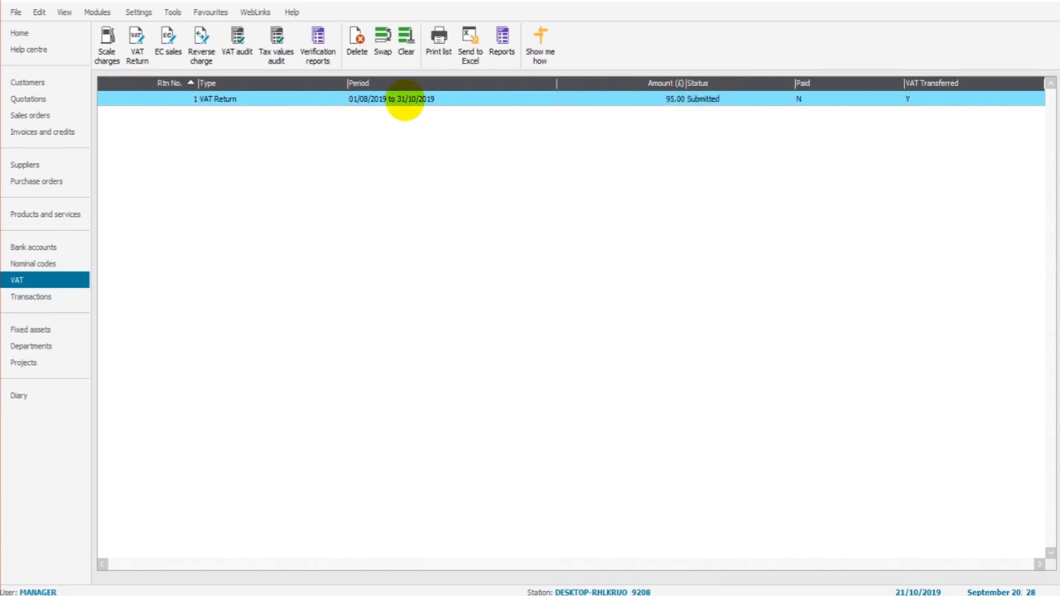
# Reopen the submitted VAT return for 01/08/2019 to 31/10/2019, record it as paid and close it.
pyautogui.doubleClick(411, 98)
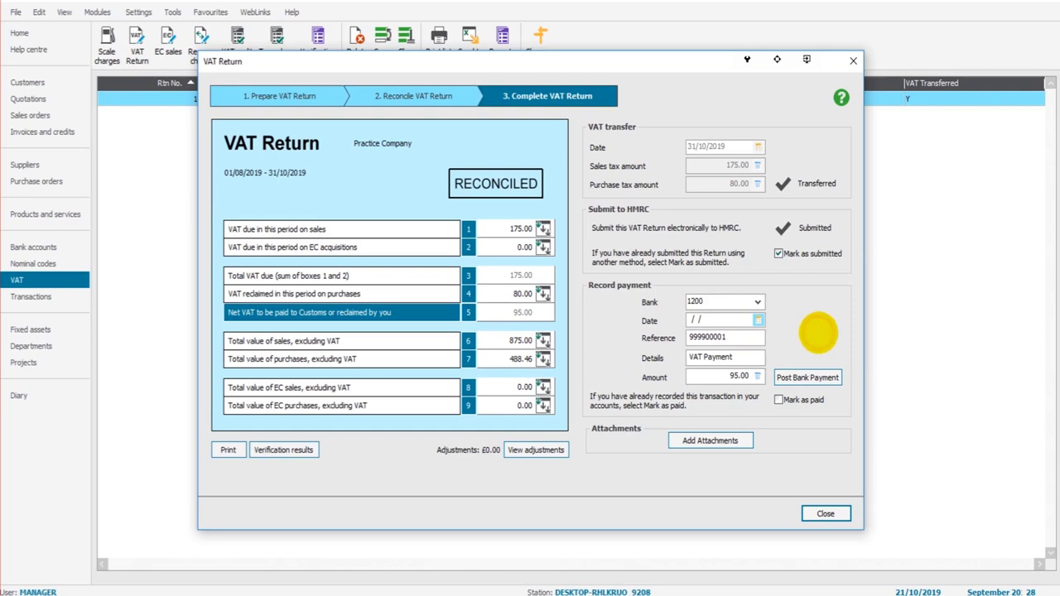
pyautogui.click(807, 376)
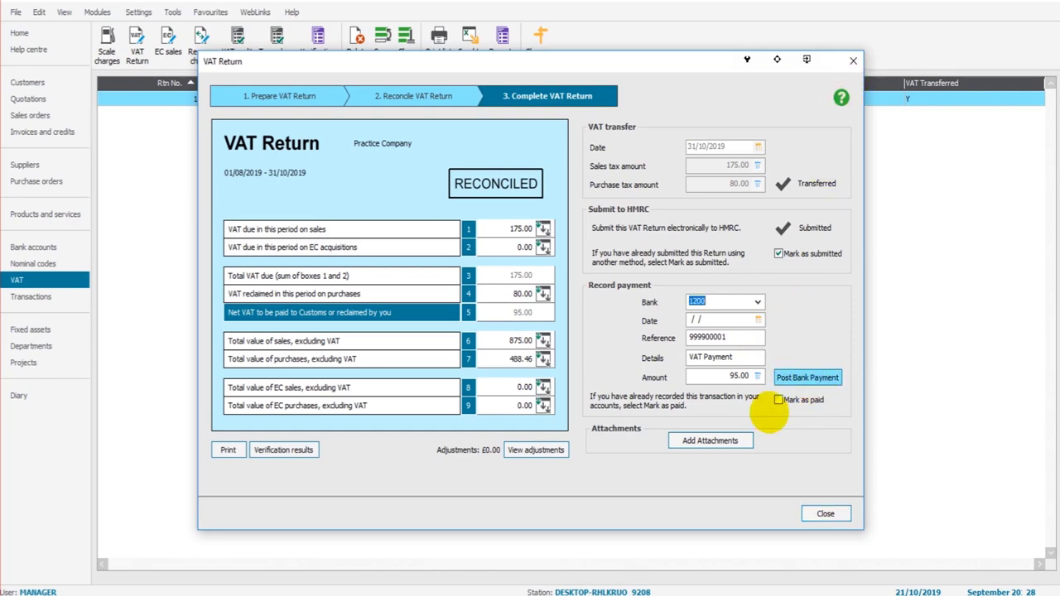
pyautogui.click(778, 399)
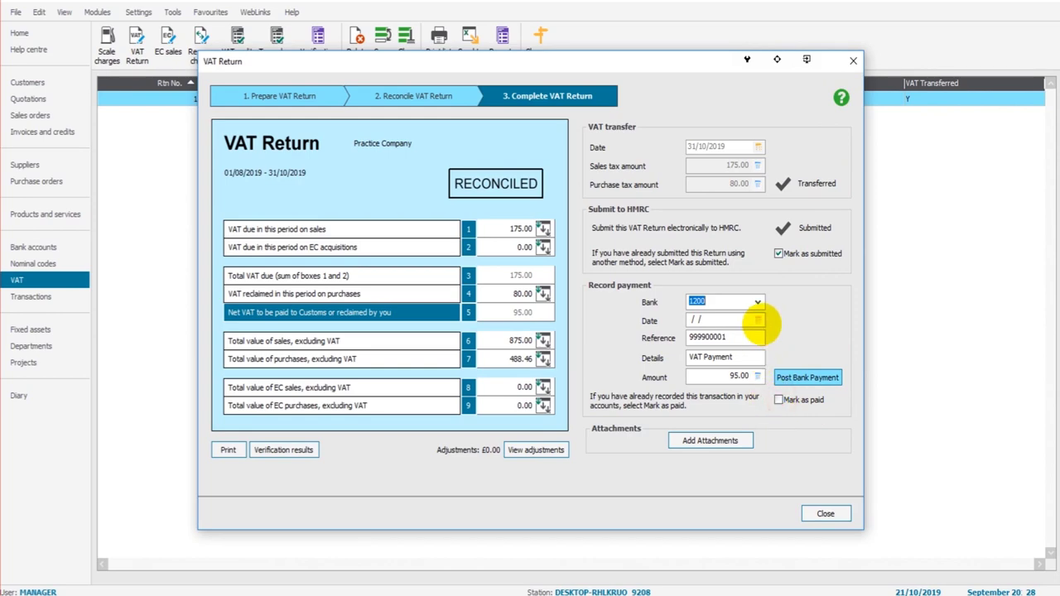
pyautogui.click(826, 511)
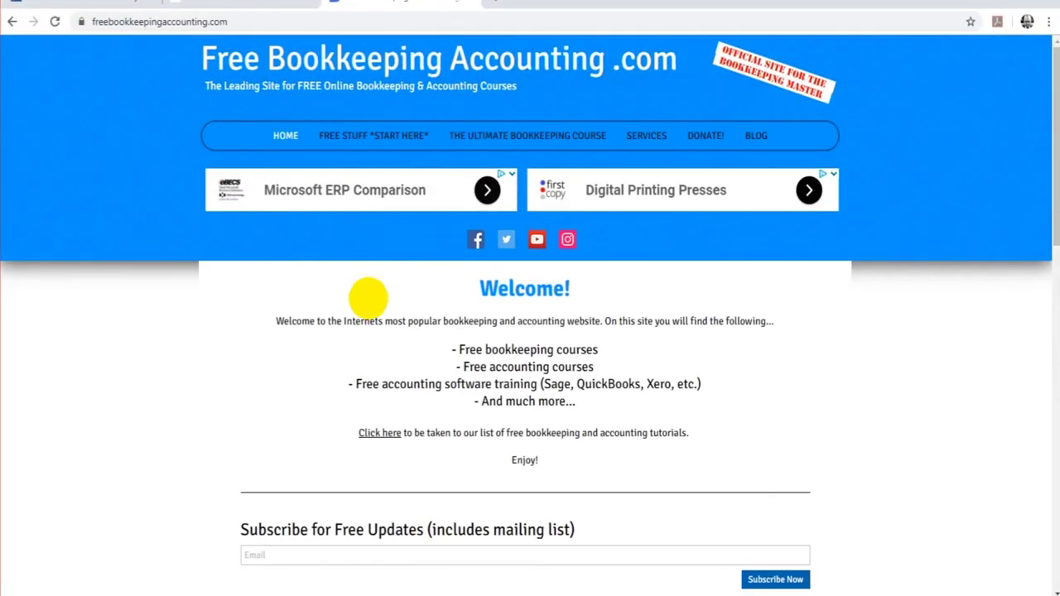
# Switch to the browser and open the free Sage training page on freebookkeepingaccounting.com by way of the site's free courses page.
pyautogui.scroll(-2, 369, 296)
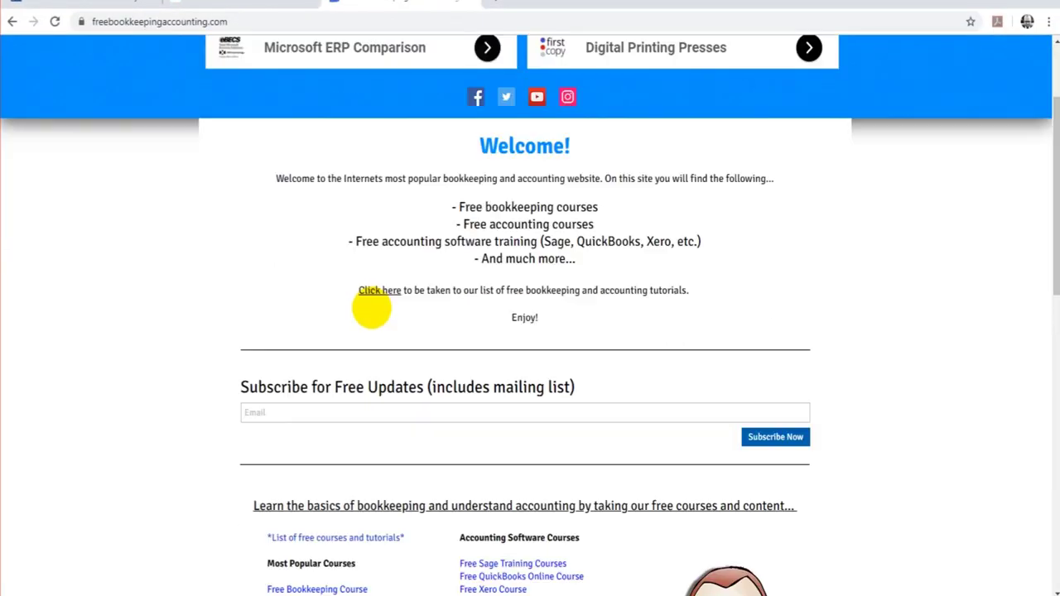
pyautogui.scroll(2, 638, 203)
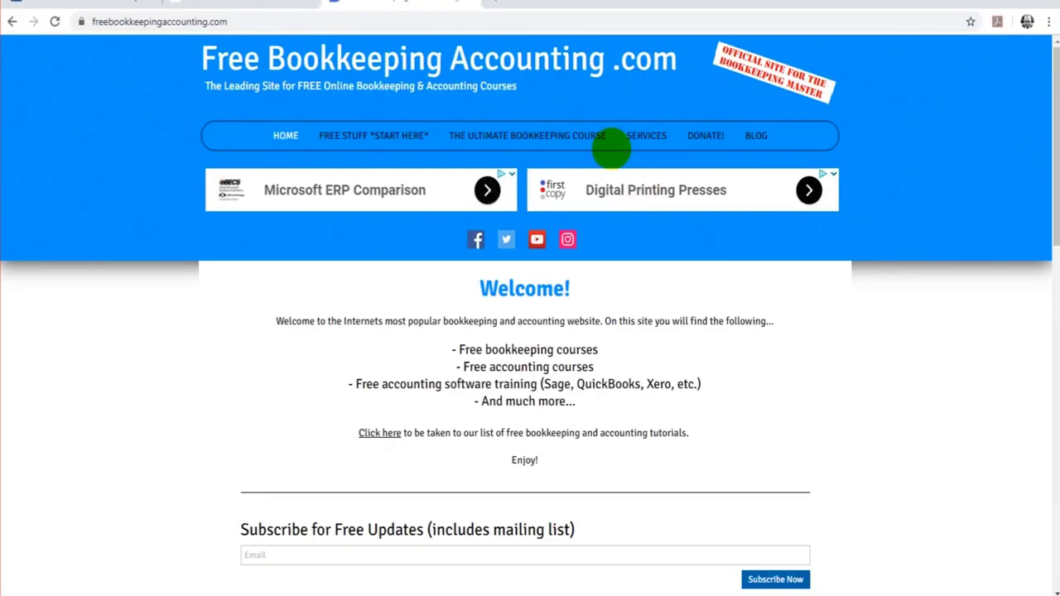
pyautogui.click(385, 139)
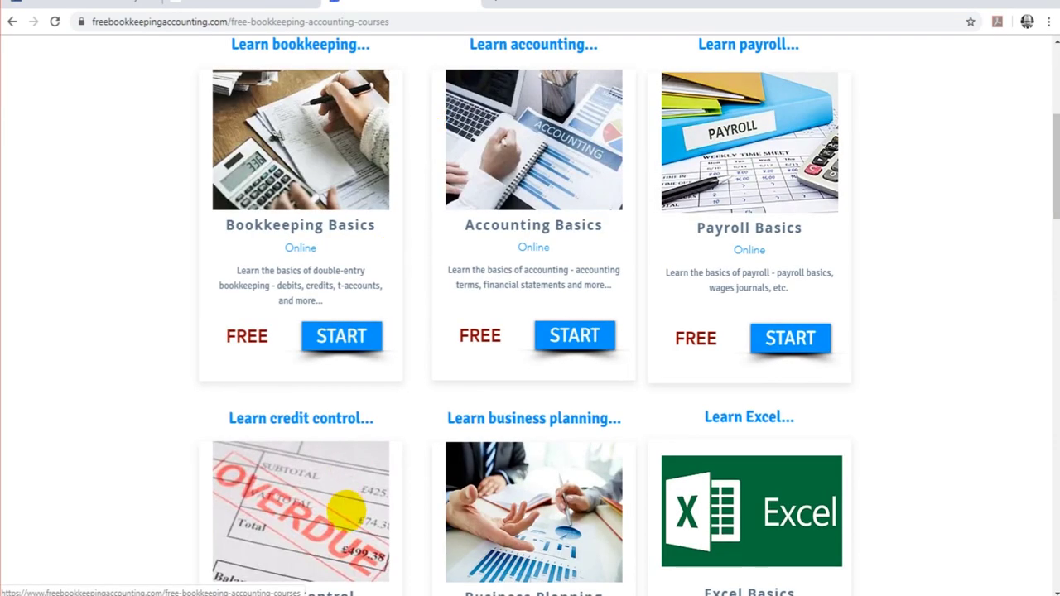
pyautogui.scroll(-1, 347, 509)
pyautogui.scroll(15, 440, 508)
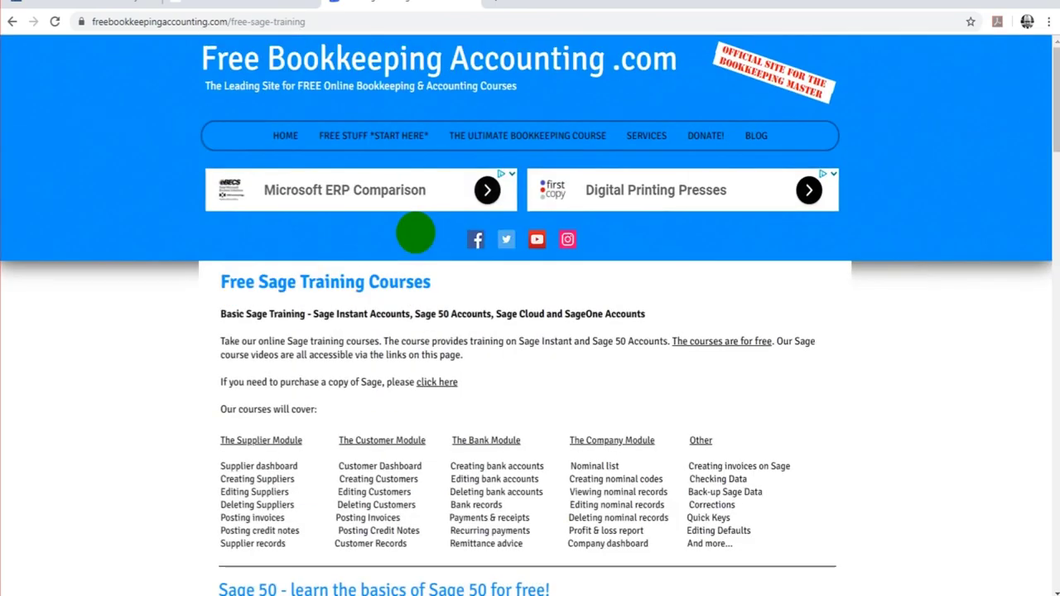
# Examine the course listings for Sage 50, Sage Instant Accounts and SageOne, including the VAT return videos.
pyautogui.scroll(-2, 416, 229)
pyautogui.scroll(-8, 445, 212)
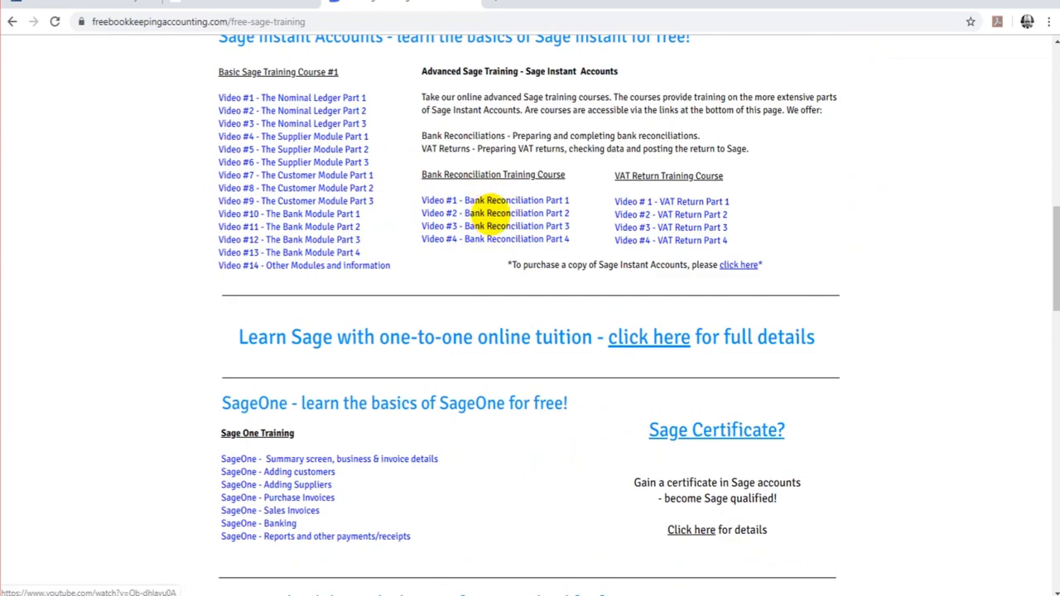
pyautogui.scroll(-5, 455, 255)
pyautogui.scroll(6, 386, 265)
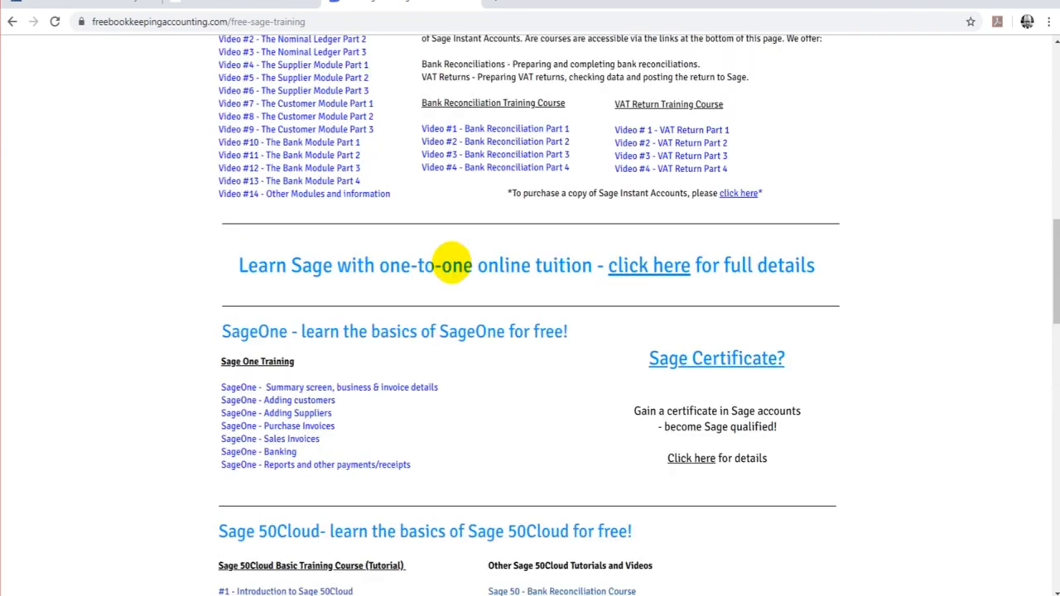
pyautogui.scroll(2, 453, 263)
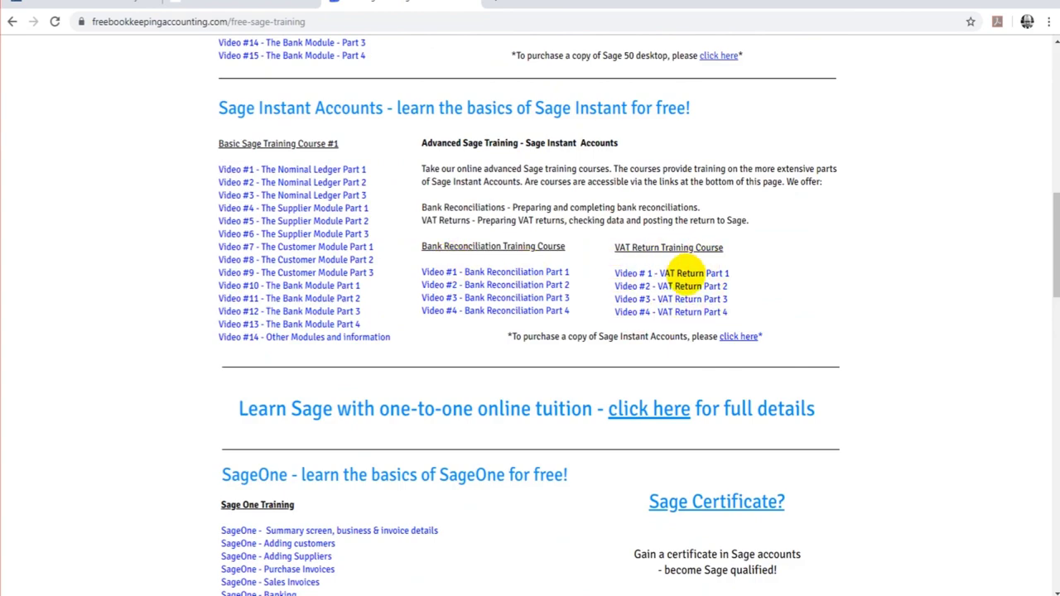
pyautogui.scroll(3, 688, 287)
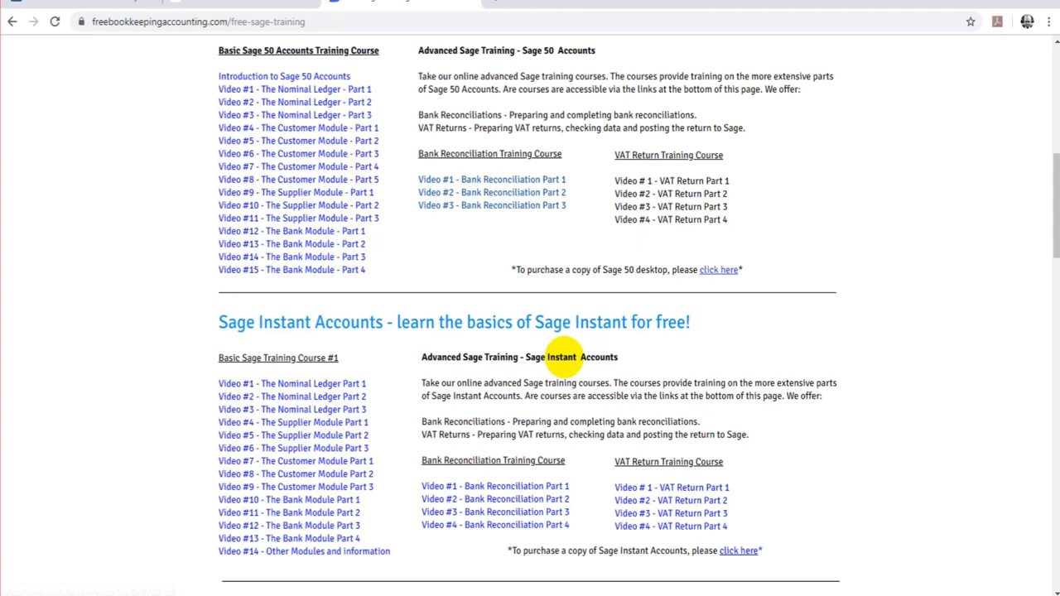
pyautogui.scroll(7, 561, 357)
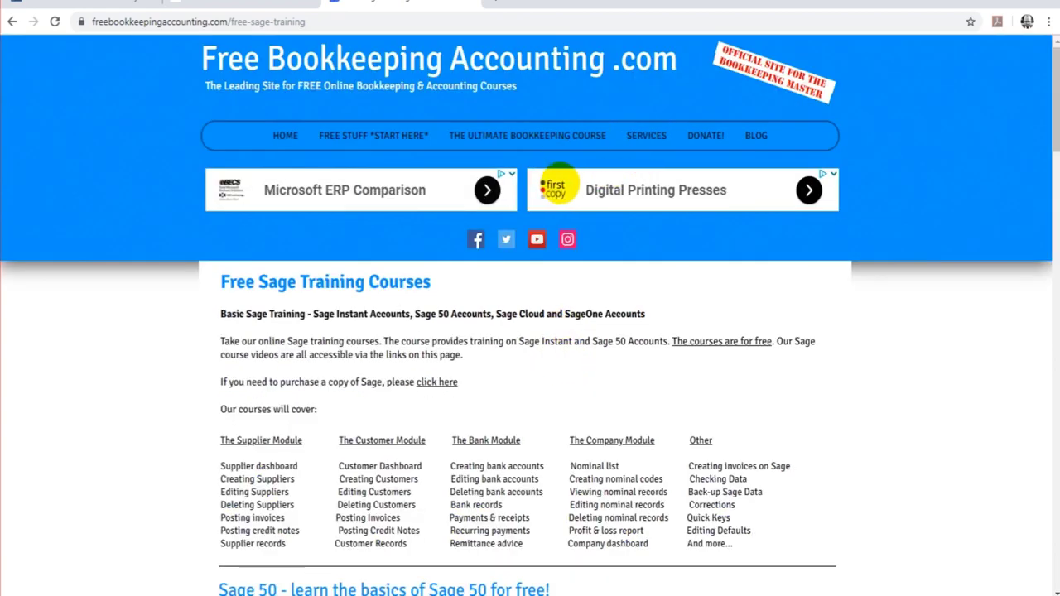
# View the website's Bookkeeping & Accounting Services page.
pyautogui.click(768, 333)
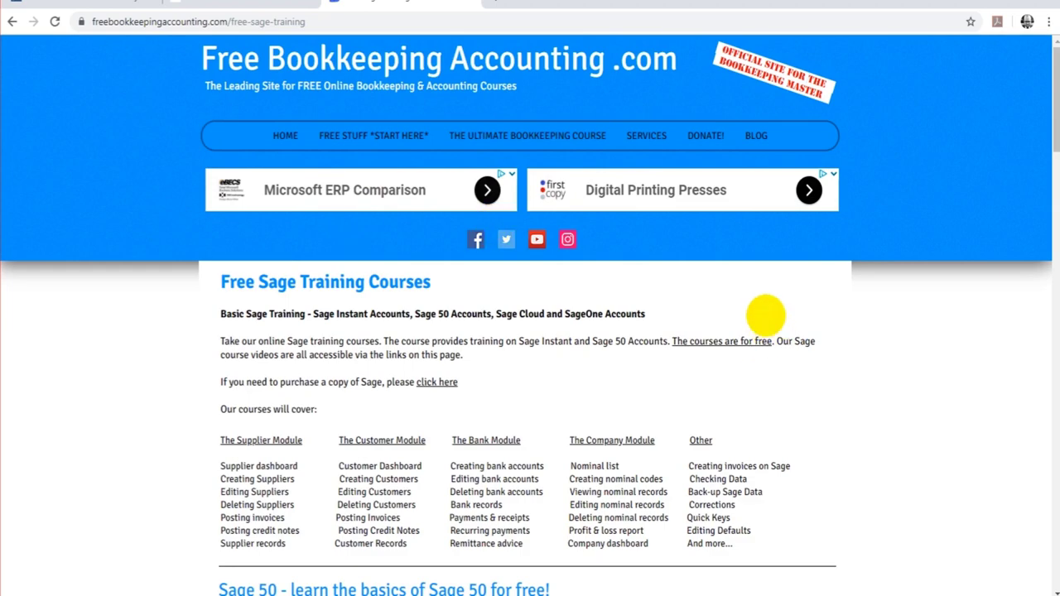
pyautogui.scroll(-2, 518, 208)
pyautogui.scroll(-1, 434, 174)
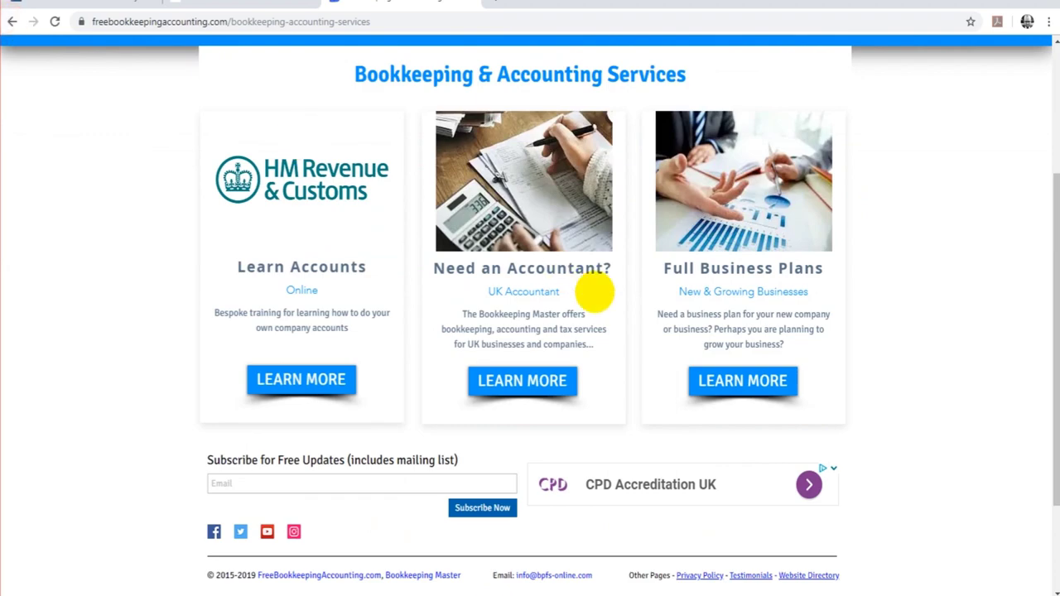
# Look through the website's UK accounting services page and switch back to the VAT return list in Sage.
pyautogui.hotkey('alt', 'Left')
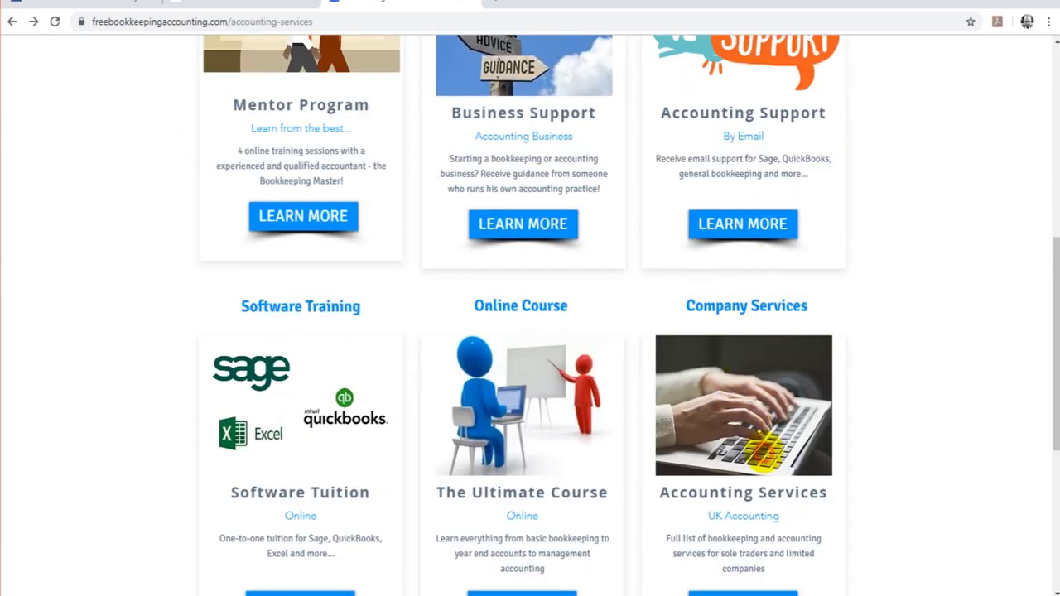
pyautogui.click(481, 305)
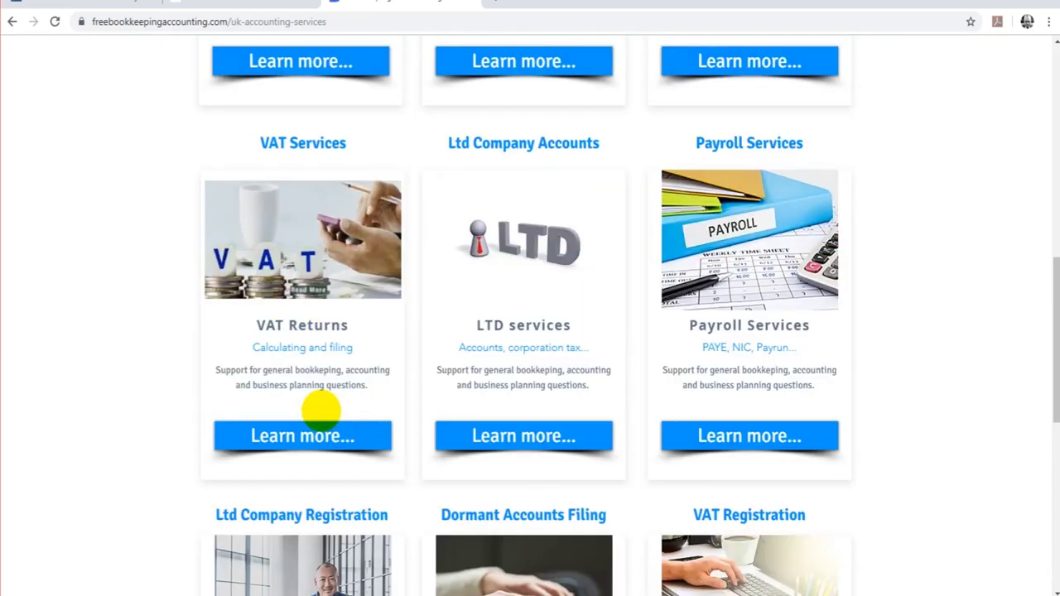
pyautogui.scroll(3, 348, 409)
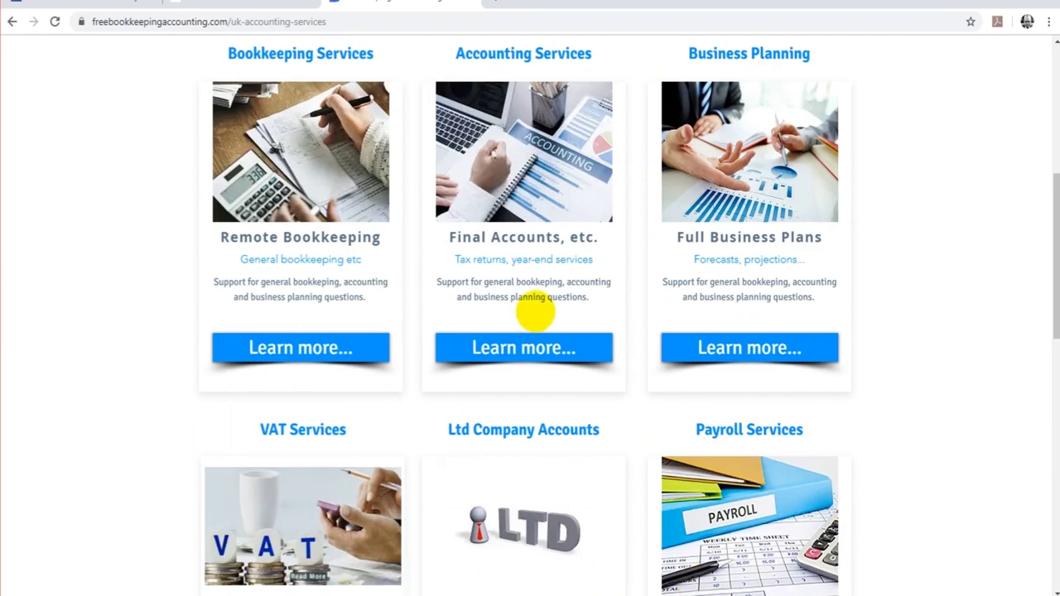
pyautogui.hotkey('alt', 'Tab')
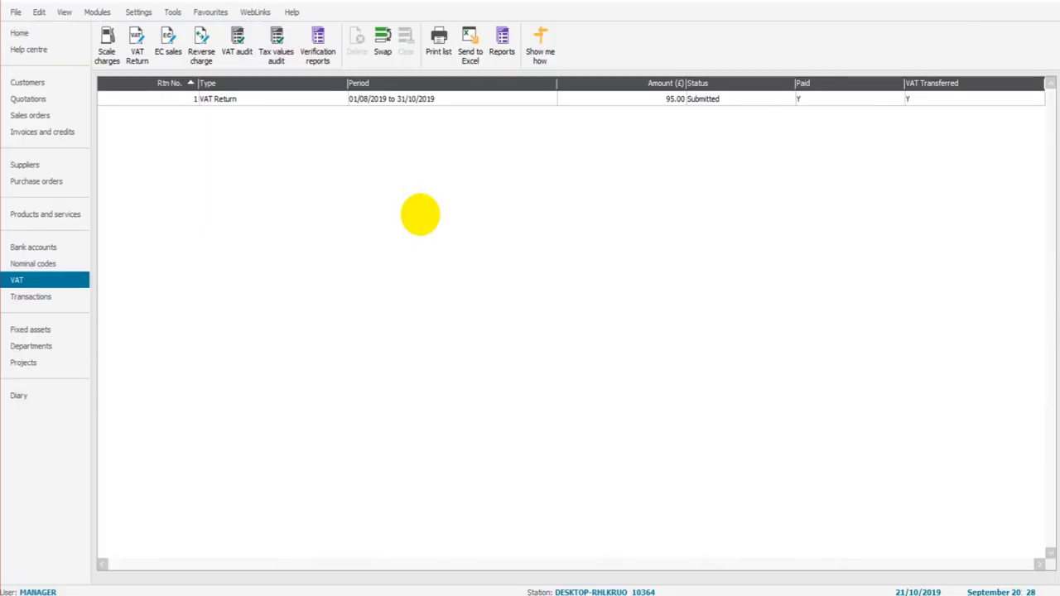